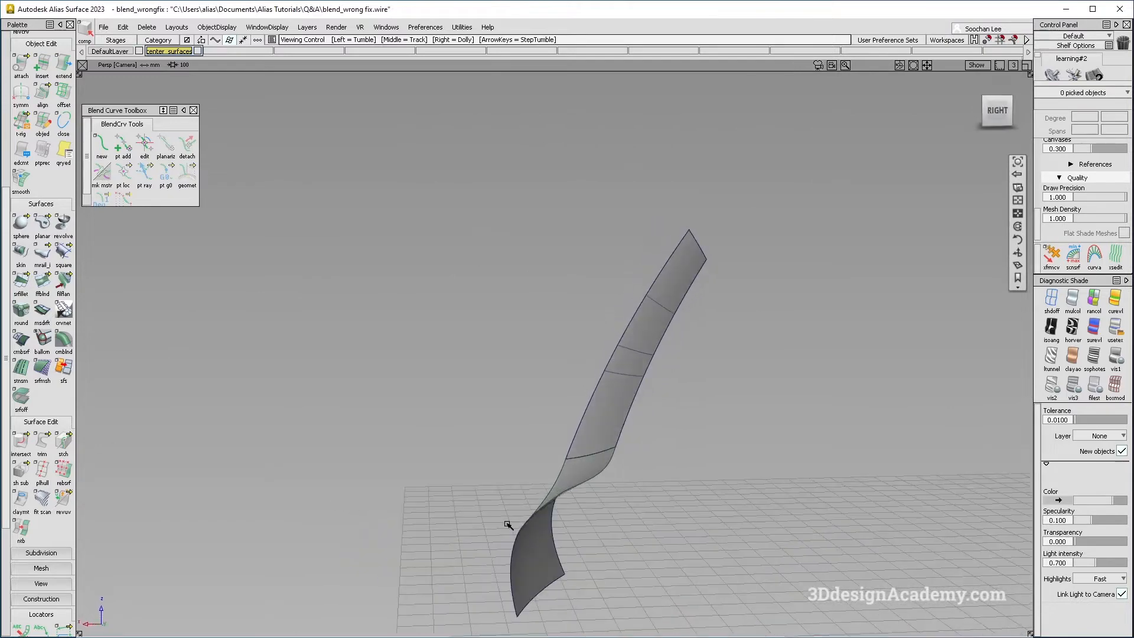
Delete the twisted blend surface connecting the upright strip and the horizontal strip.
left_click_drag(557, 466, 614, 430, "alt+shift")
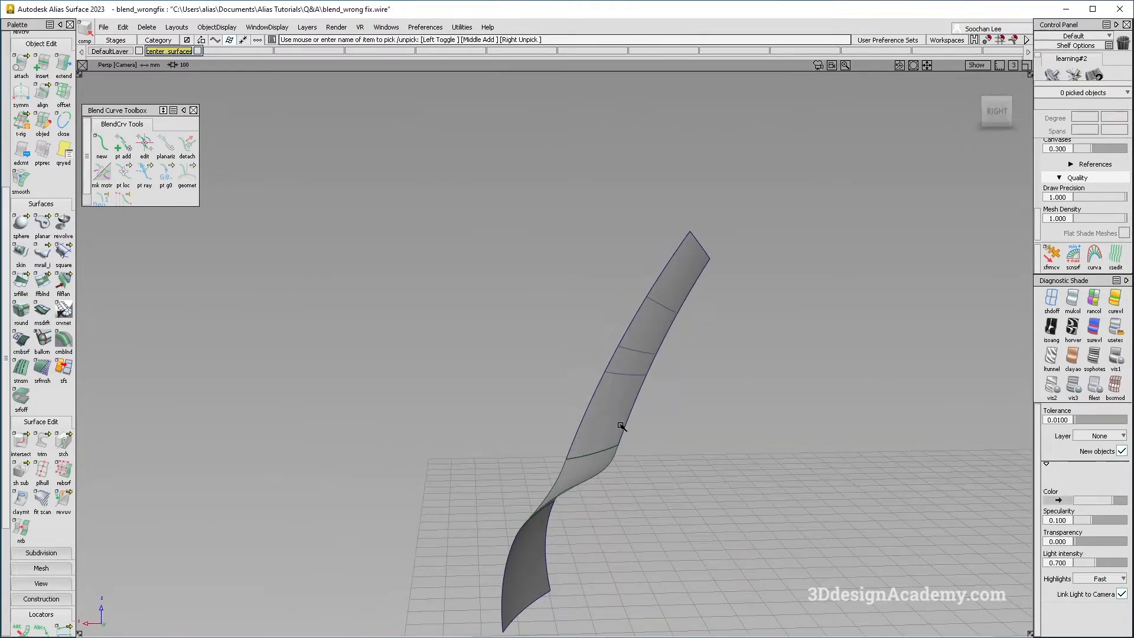
left_click_drag(578, 495, 495, 463, "alt+shift")
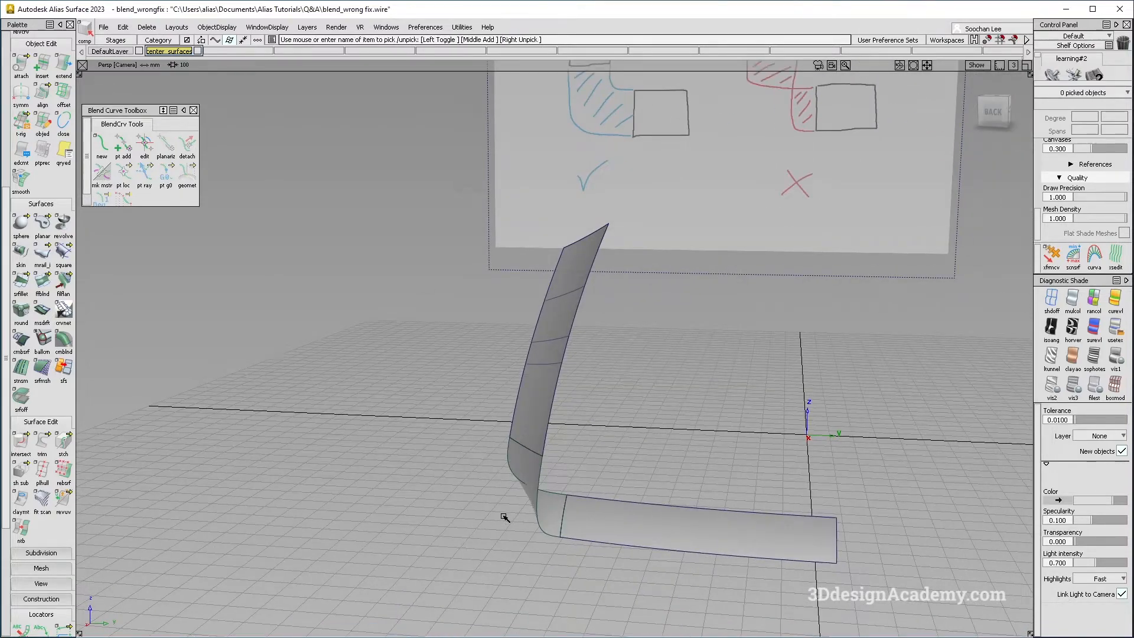
left_click_drag(504, 524, 584, 533, "alt+shift")
left_click_drag(537, 501, 579, 397, "alt+shift")
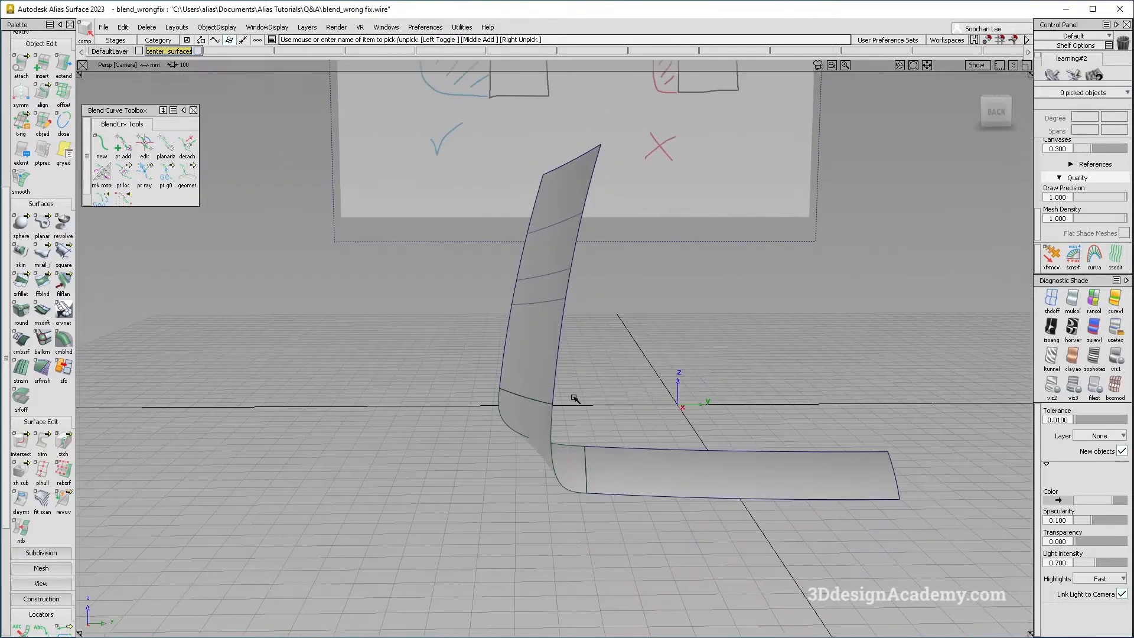
left_click(544, 430)
key("Delete")
key("Return")
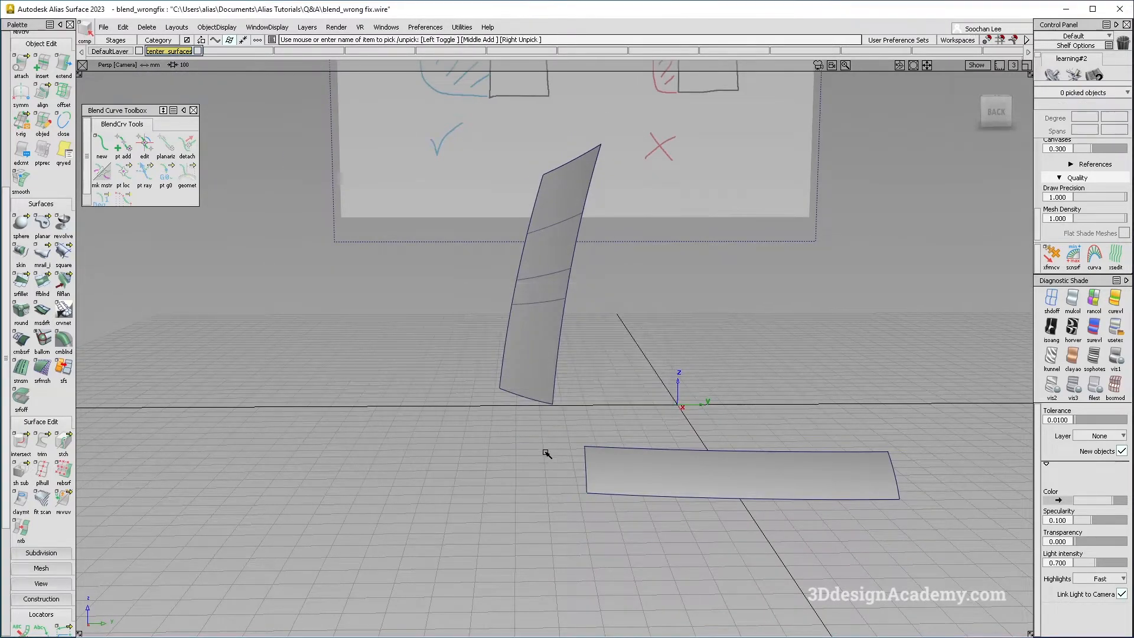
Create two blend curves joining the facing corners of the upright strip's lower end and the horizontal strip's near end.
left_click_drag(544, 456, 519, 459, "alt+shift")
left_click(106, 148)
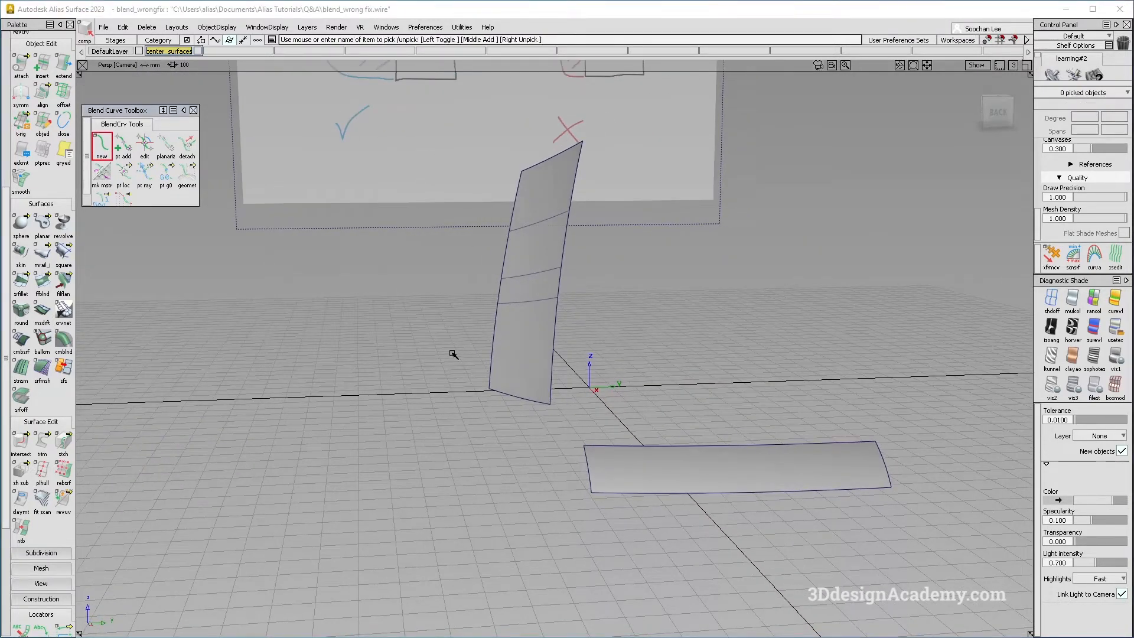
left_click_drag(494, 343, 562, 471, "ctrl+alt")
left_click_drag(378, 359, 667, 276, "alt+shift")
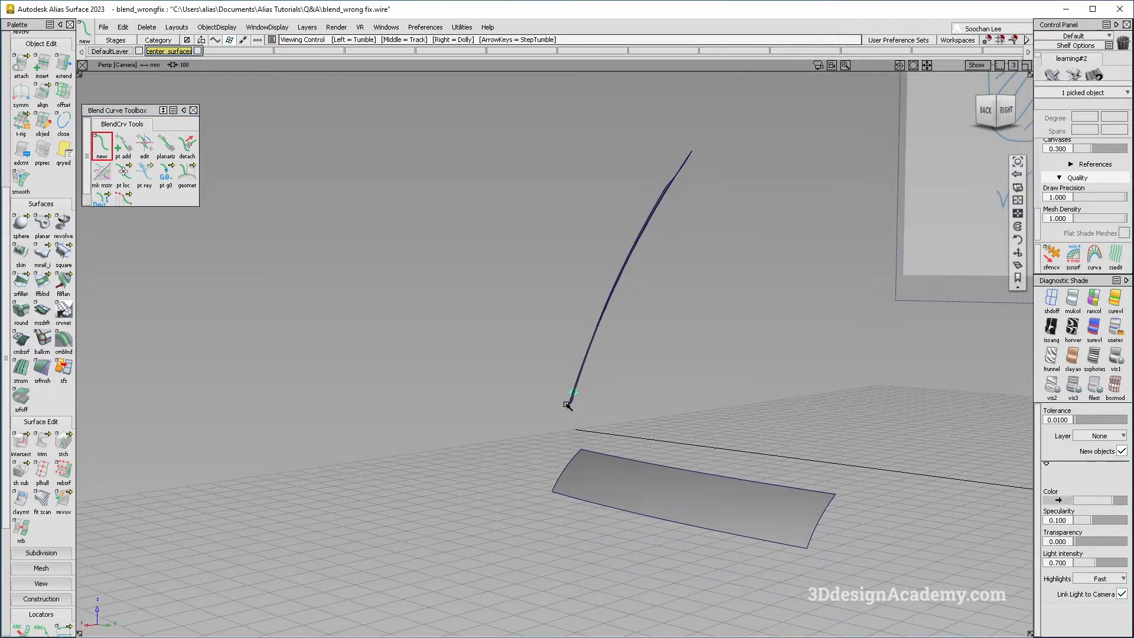
left_click_drag(567, 405, 679, 303, "alt+shift")
left_click_drag(569, 485, 636, 492, "alt+shift")
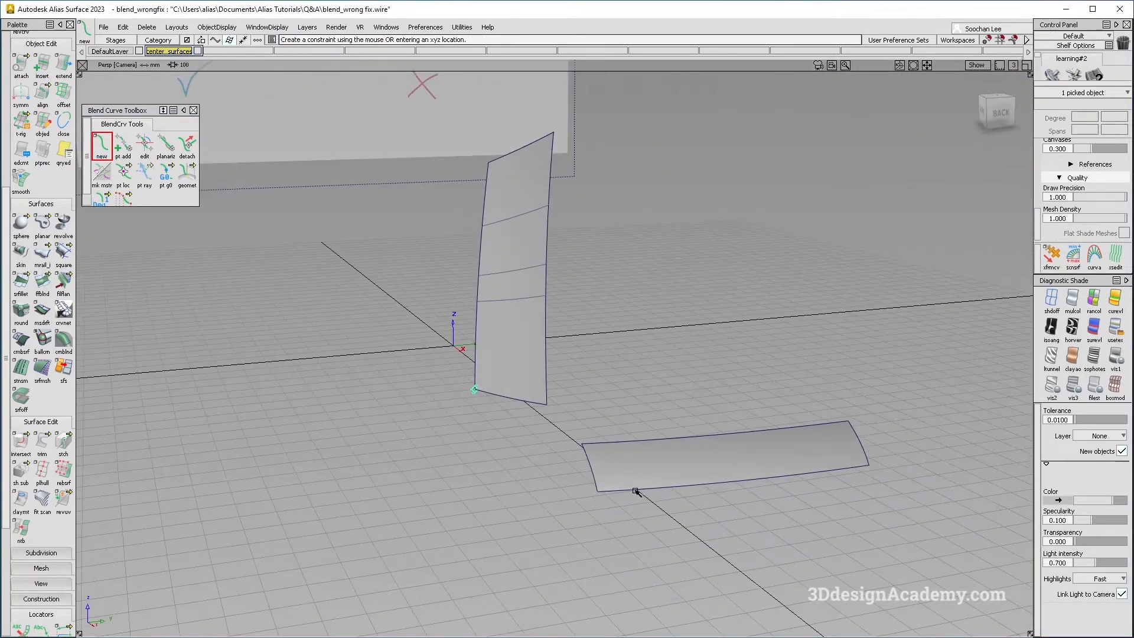
left_click_drag(494, 466, 520, 504, "alt+shift")
left_click_drag(519, 504, 536, 381, "ctrl+shift")
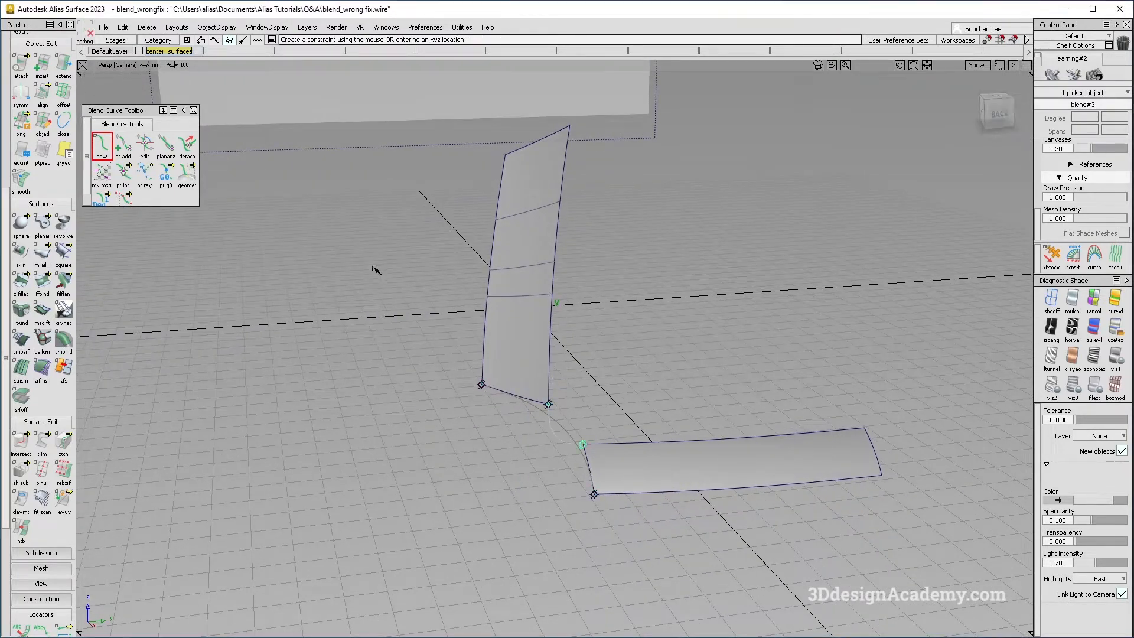
left_click_drag(528, 430, 508, 425, "alt+shift")
left_click_drag(471, 507, 433, 371, "ctrl+shift")
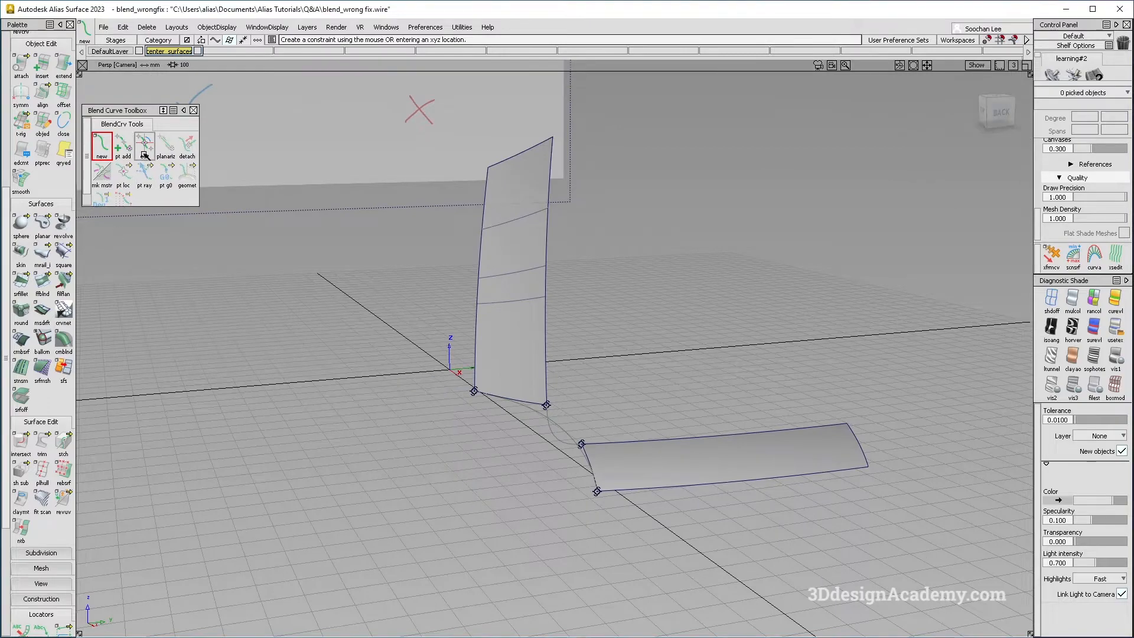
Edit both end points of the outer blend curve so it leaves along the strips' long edges and sweeps around the corner.
left_click(144, 152)
mouse_move(425, 426)
left_mouse_down("alt+shift")
mouse_move(490, 412)
mouse_move(478, 413)
left_mouse_up("alt+shift")
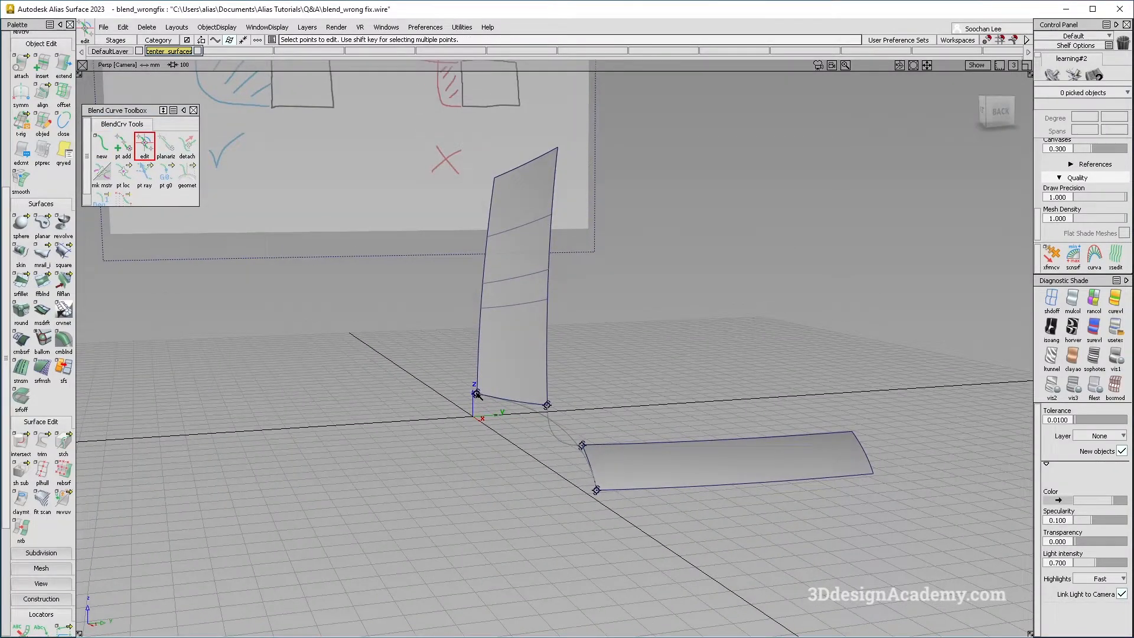
left_click(477, 394)
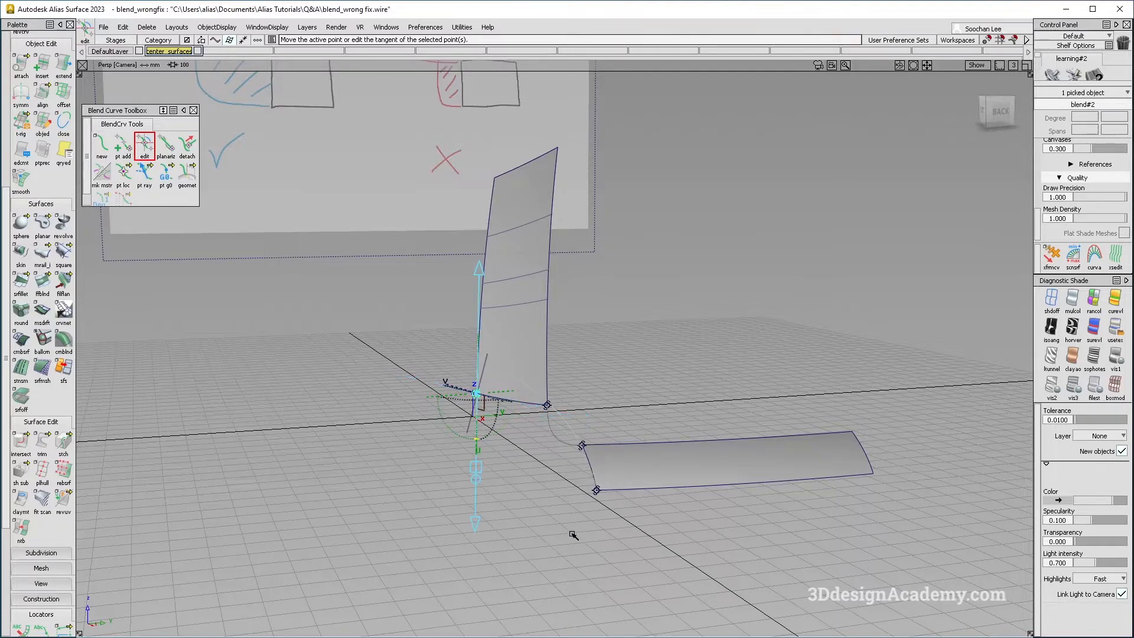
left_click(590, 490)
left_click(552, 492)
left_click_drag(431, 439, 525, 490, "alt+shift")
left_click(617, 494)
left_click_drag(609, 485, 500, 408, "alt+shift")
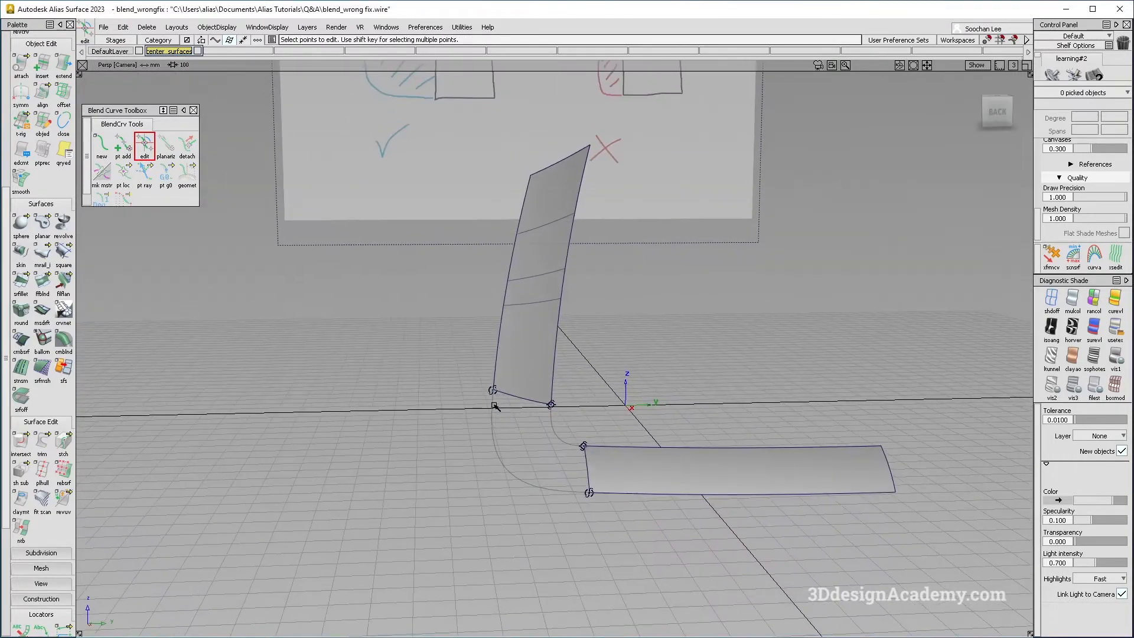
Build a Square surface from the two strip end edges and the two blend curves.
mouse_move(574, 437)
left_mouse_down("alt+shift")
mouse_move(534, 436)
mouse_move(499, 405)
mouse_move(570, 424)
left_mouse_up("alt+shift")
left_click_drag(510, 379, 445, 343, "alt+shift")
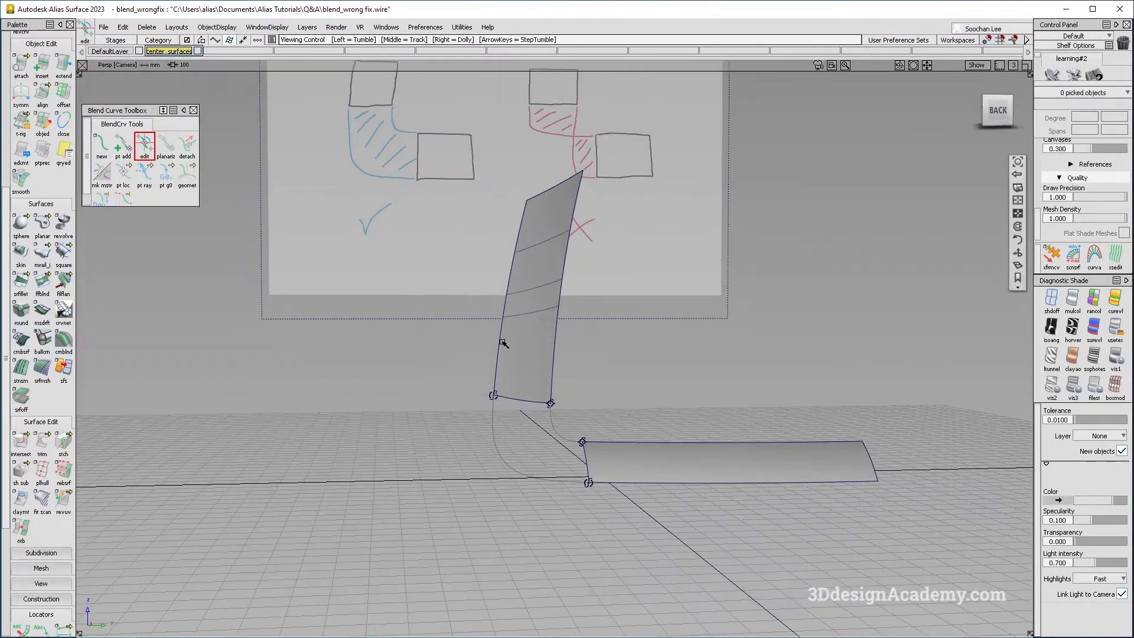
middle_click_drag(509, 343, 514, 354, "alt+shift")
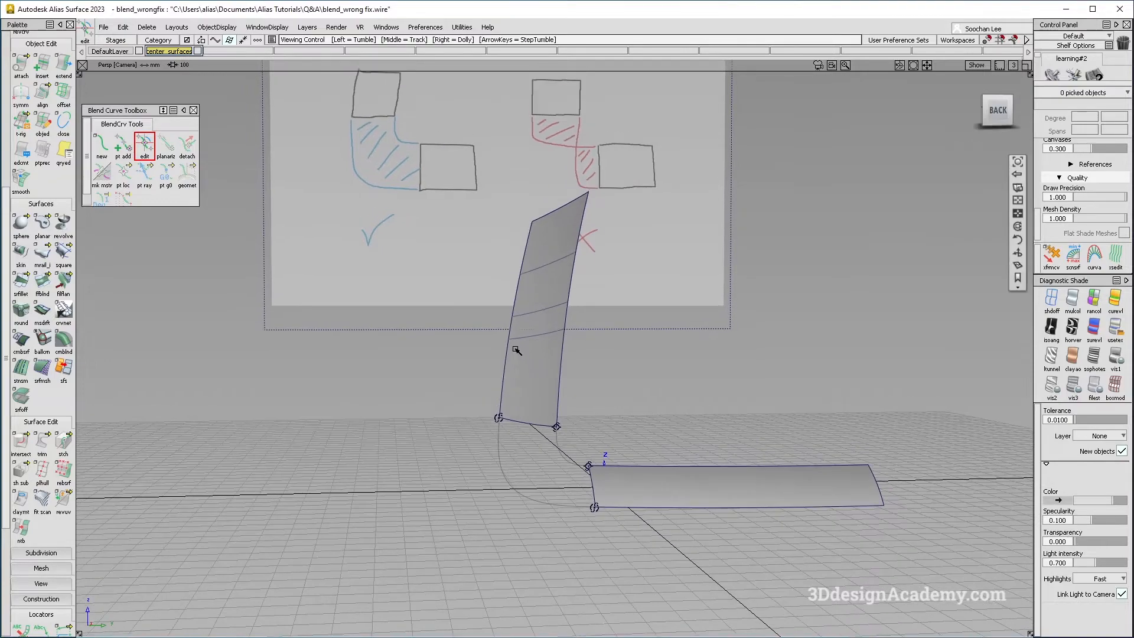
left_click_drag(520, 344, 520, 350, "alt+shift")
middle_click_drag(396, 161, 398, 179, "alt+shift")
left_click_drag(474, 462, 479, 471, "alt+shift")
left_click_drag(473, 470, 408, 455, "ctrl+shift")
left_click(64, 252)
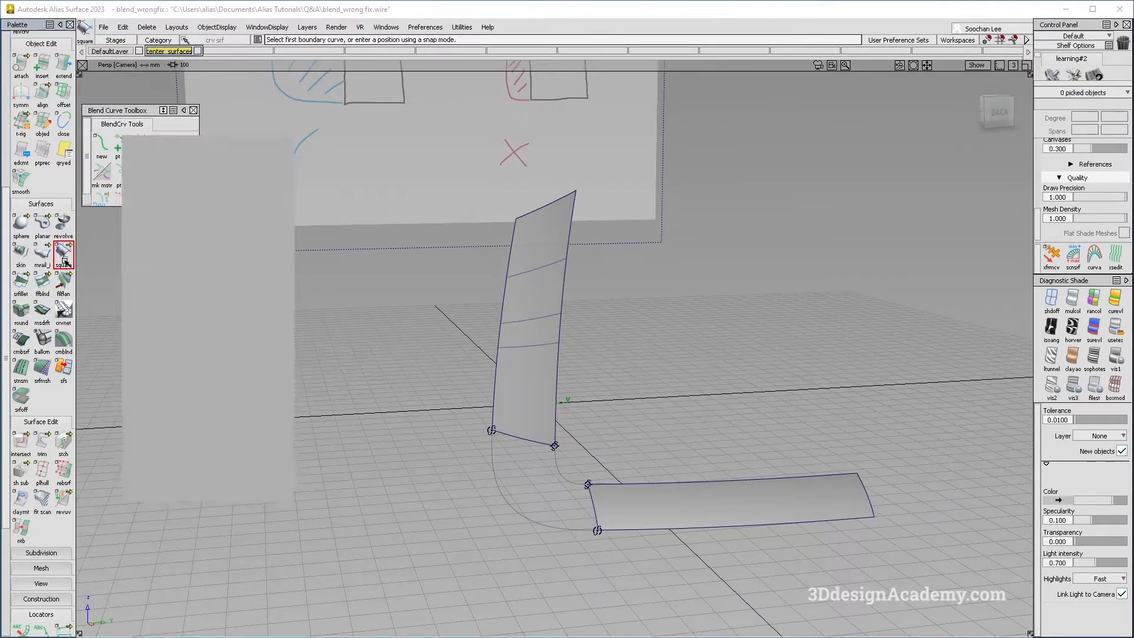
left_click(512, 437)
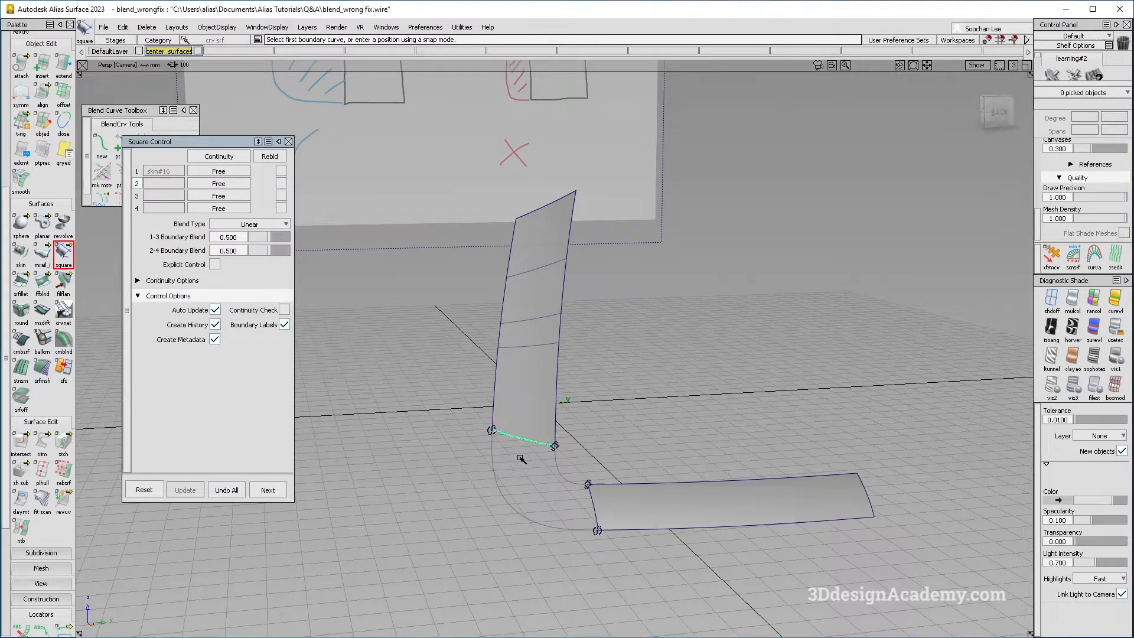
left_click(557, 476)
left_click(576, 510)
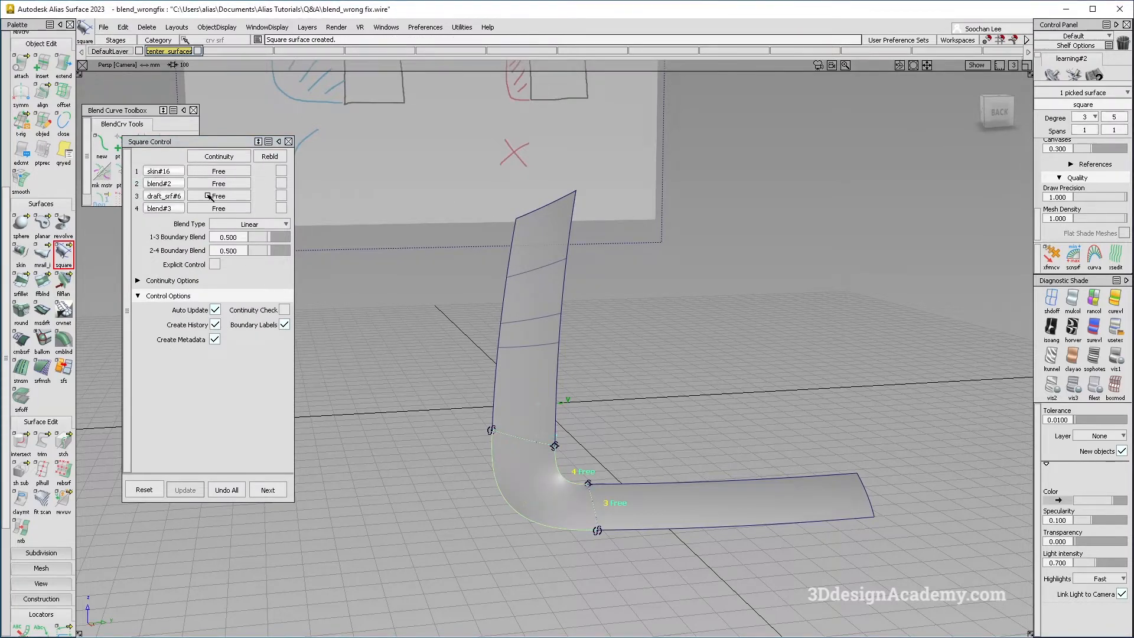
Set boundaries 1 and 3 of the Square surface to G2 Curvature and check its shape from the side.
left_click(219, 172)
left_click(224, 221)
left_click(219, 208)
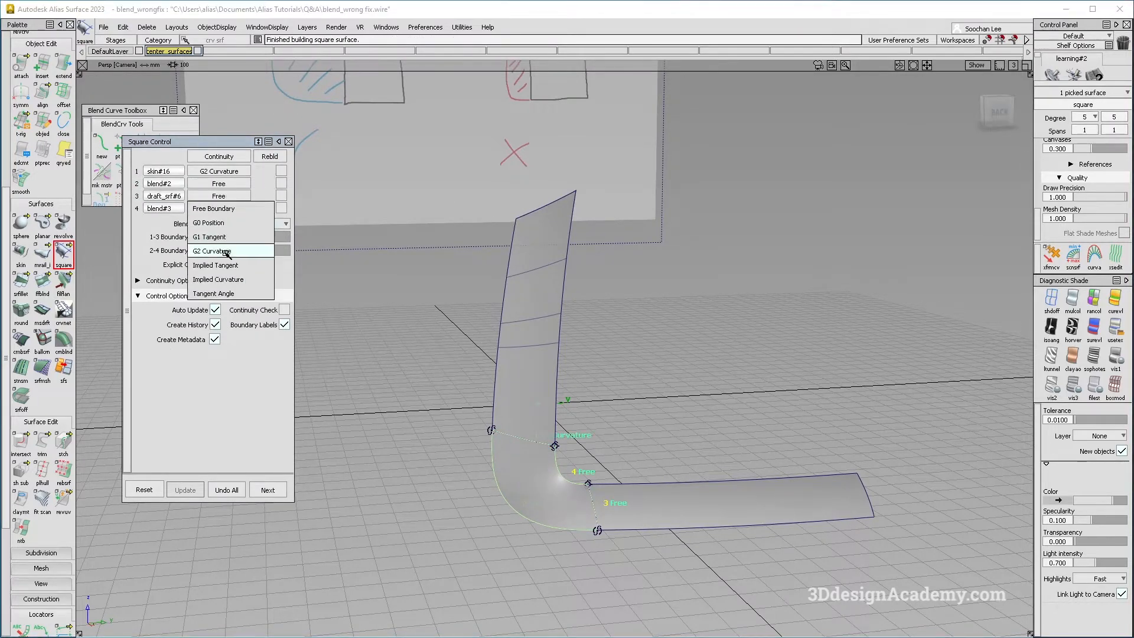
left_click(227, 253)
left_click_drag(600, 455, 625, 498, "alt+shift")
left_click(585, 569)
right_click_drag(570, 488, 605, 468, "alt+shift")
left_click_drag(605, 468, 693, 495, "alt+shift")
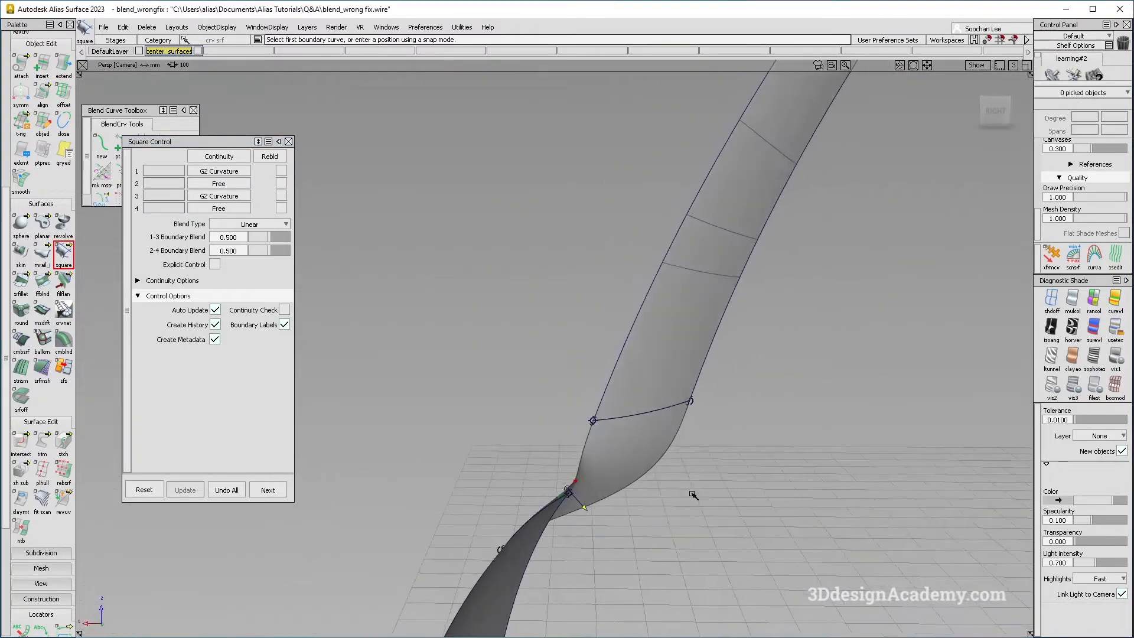
mouse_move(509, 410)
left_mouse_down("alt+shift")
mouse_move(519, 406)
mouse_move(446, 489)
mouse_move(490, 418)
mouse_move(532, 422)
mouse_move(361, 426)
left_mouse_up("alt+shift")
mouse_move(608, 439)
left_mouse_down("alt+shift")
mouse_move(514, 519)
mouse_move(570, 474)
mouse_move(469, 458)
left_mouse_up("alt+shift")
Delete the Square surface and the blend curves between the two strips.
key("Escape")
right_click_drag(638, 519, 630, 513, "alt+shift")
key("Delete")
key("Return")
left_click_drag(603, 504, 598, 519, "alt+shift")
left_click_drag(602, 444, 533, 535, "ctrl+shift")
left_click(535, 536)
key("Delete")
key("Return")
Try to extend the horizontal strip's near end by about 178 mm, and undo the extension.
left_click(648, 534)
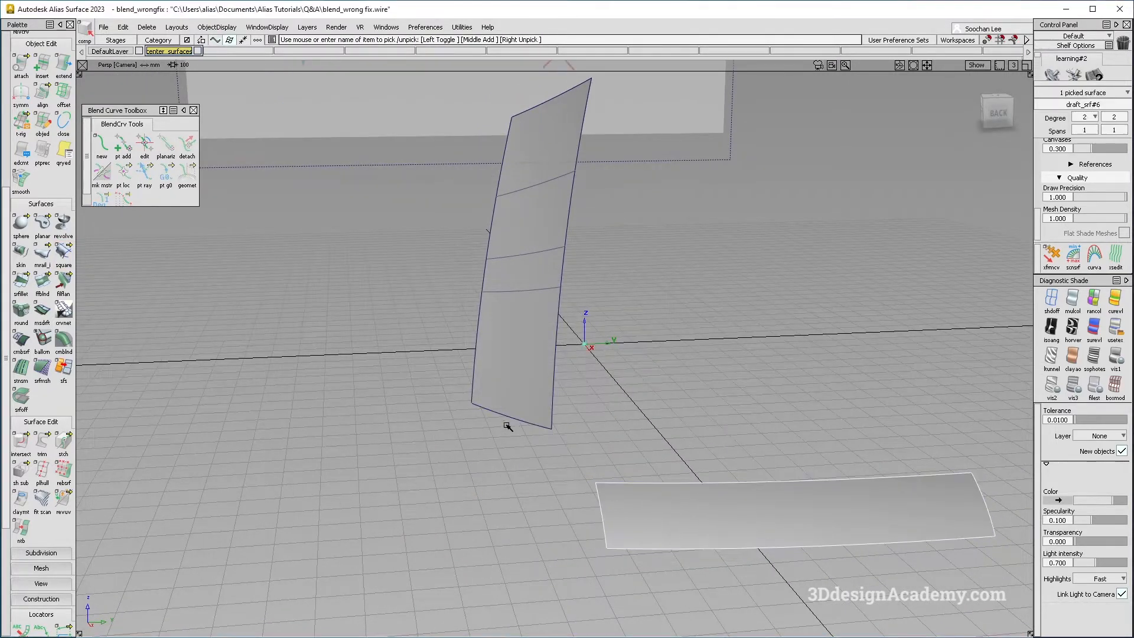
left_click_drag(577, 486, 657, 460, "alt+shift")
left_click_drag(528, 498, 457, 274, "ctrl+shift")
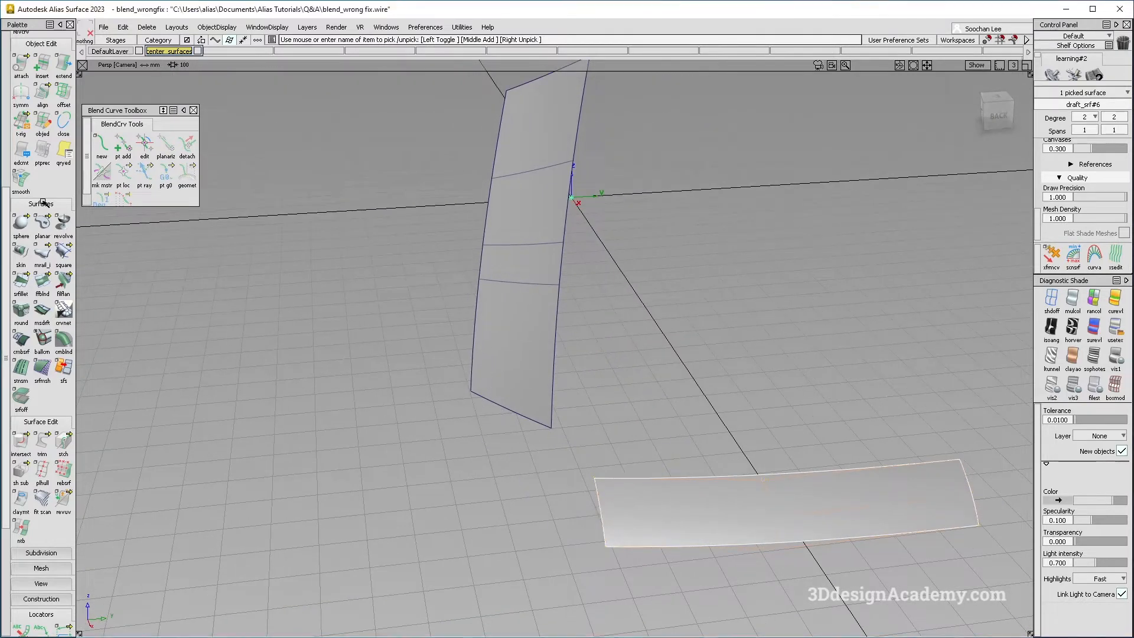
scroll(63, 125, "up", 2)
left_click(64, 128)
left_click_drag(605, 506, 447, 508)
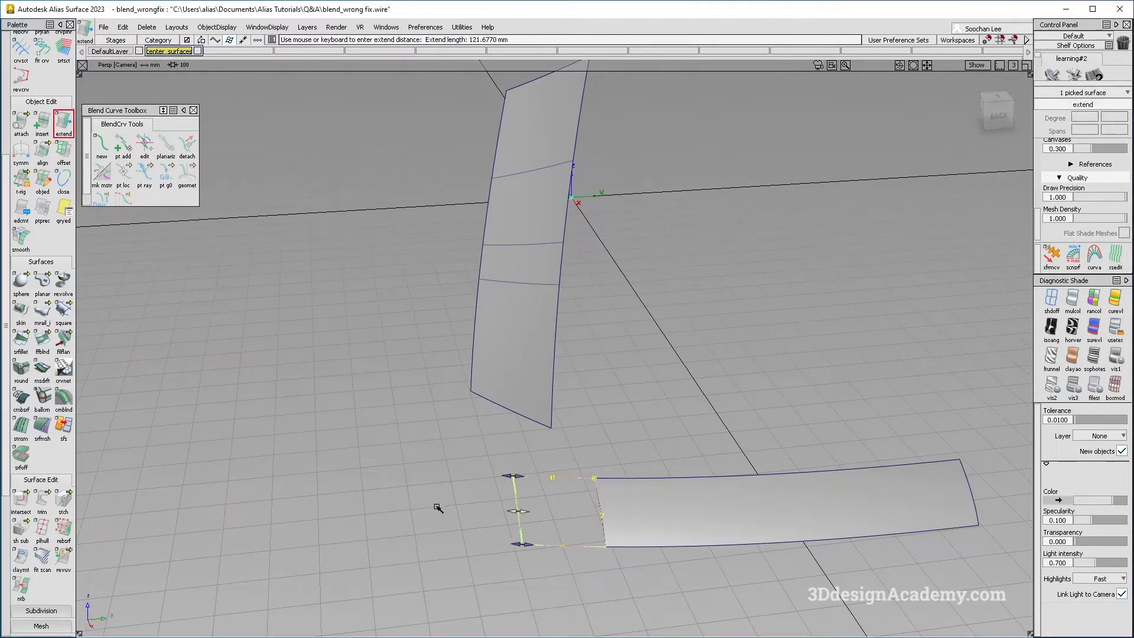
key("ctrl+z")
Turn on Merge for Extend and lengthen the horizontal strip's near end by about 197 mm.
double_click(62, 121)
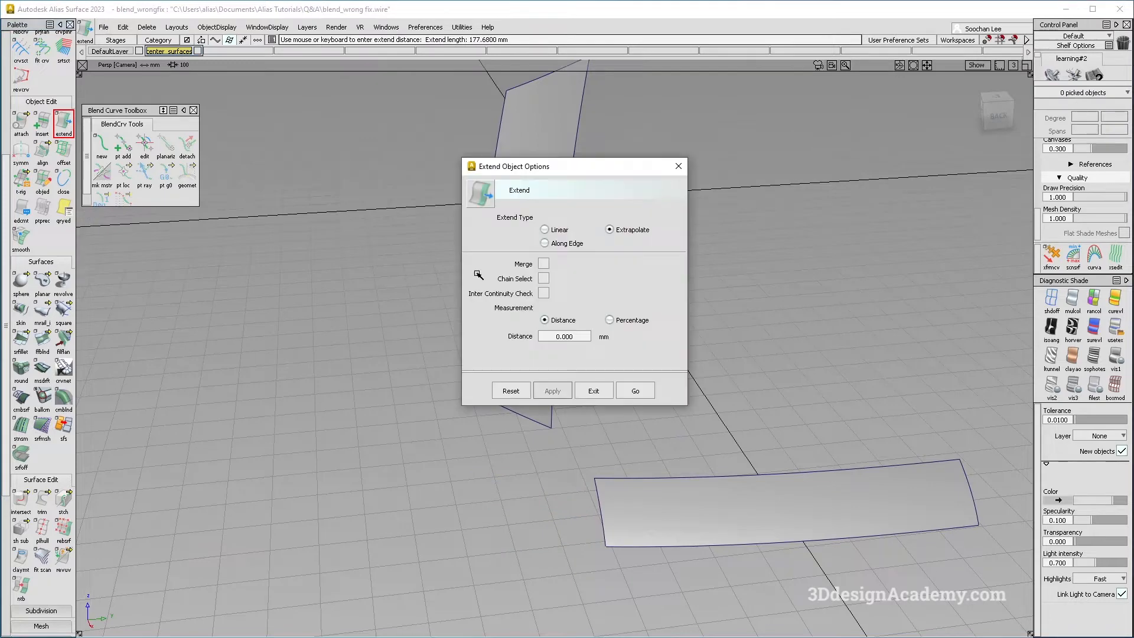
left_click(544, 265)
left_click(635, 391)
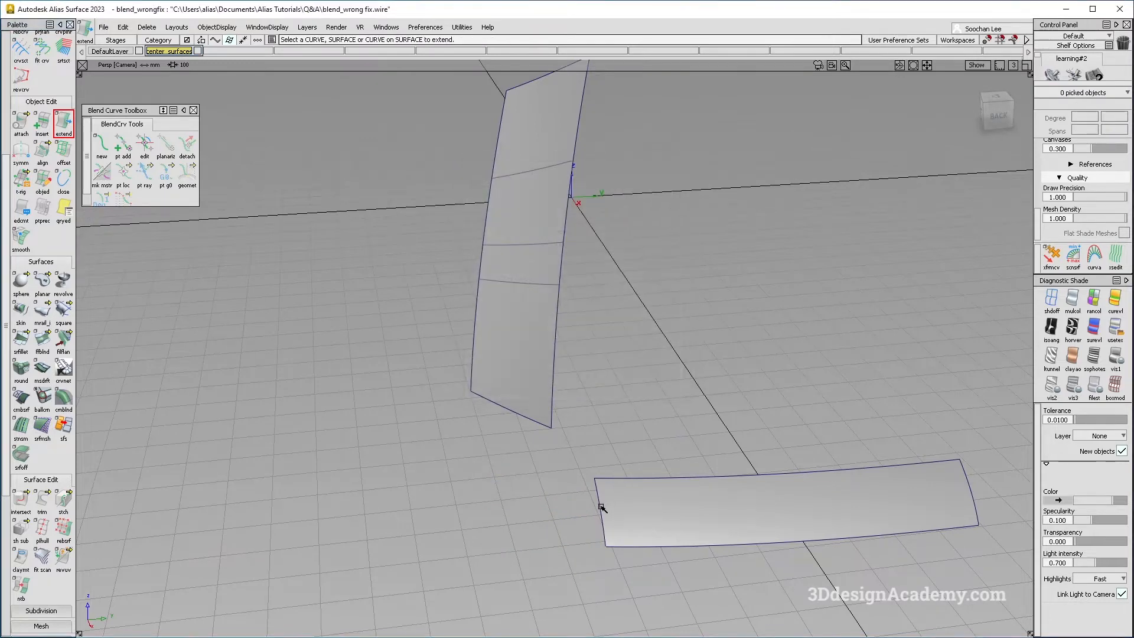
left_click_drag(602, 509, 349, 503)
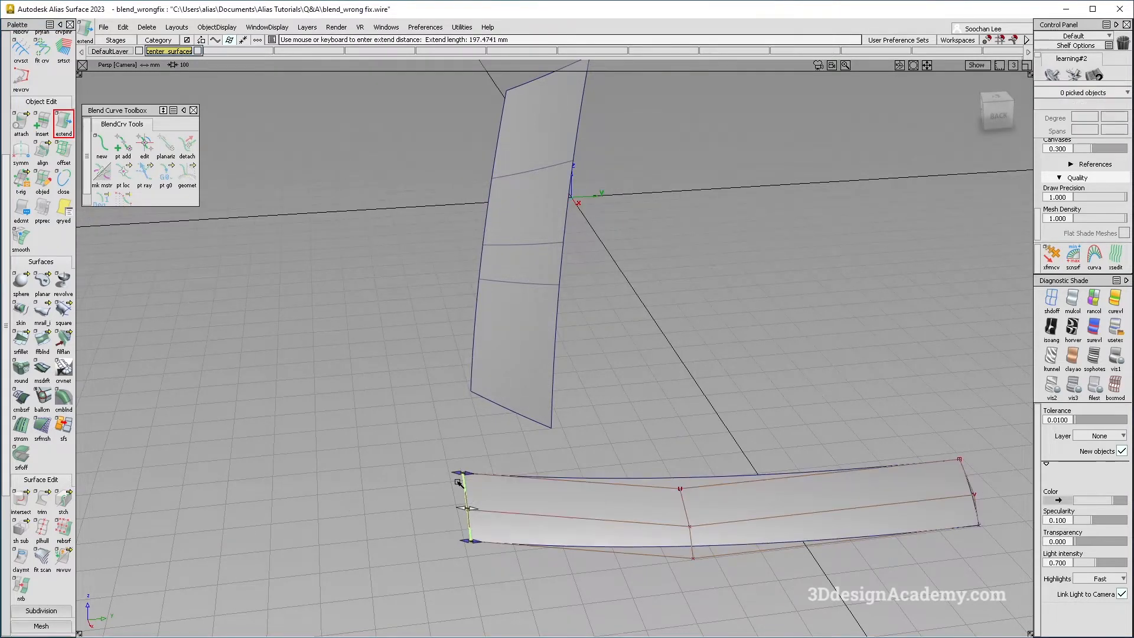
Fit a degree 2, single-span curve to the upright strip's outer long edge.
left_click_drag(473, 456, 456, 511, "alt+shift")
left_click_drag(456, 512, 419, 289, "ctrl+shift")
scroll(46, 144, "up", 3)
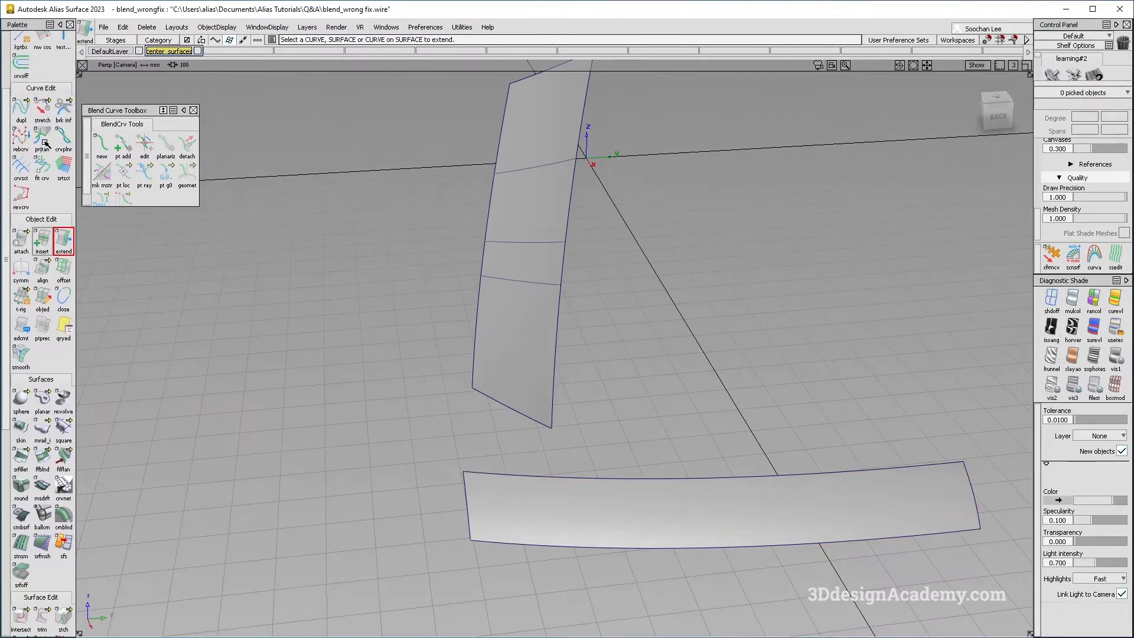
left_click(43, 169)
left_click(489, 190)
left_click_drag(490, 212, 488, 362, "alt+shift")
Extend the fitted curve's lower end down to the horizontal strip's lower edge in the back view.
scroll(46, 114, "up", 5)
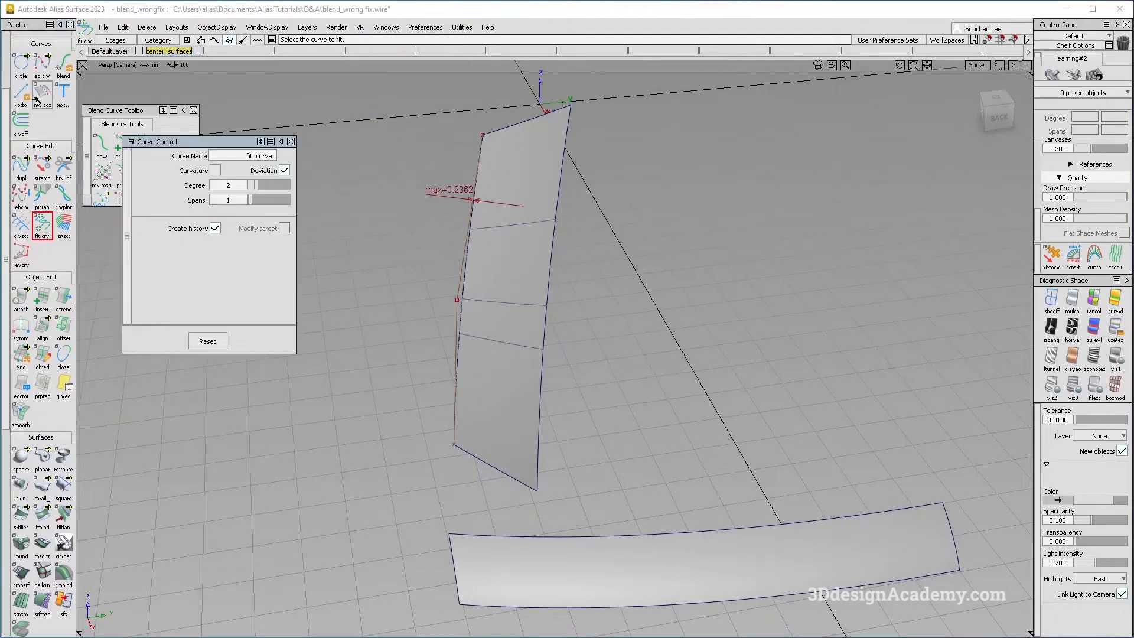
key("e")
left_click(1003, 114)
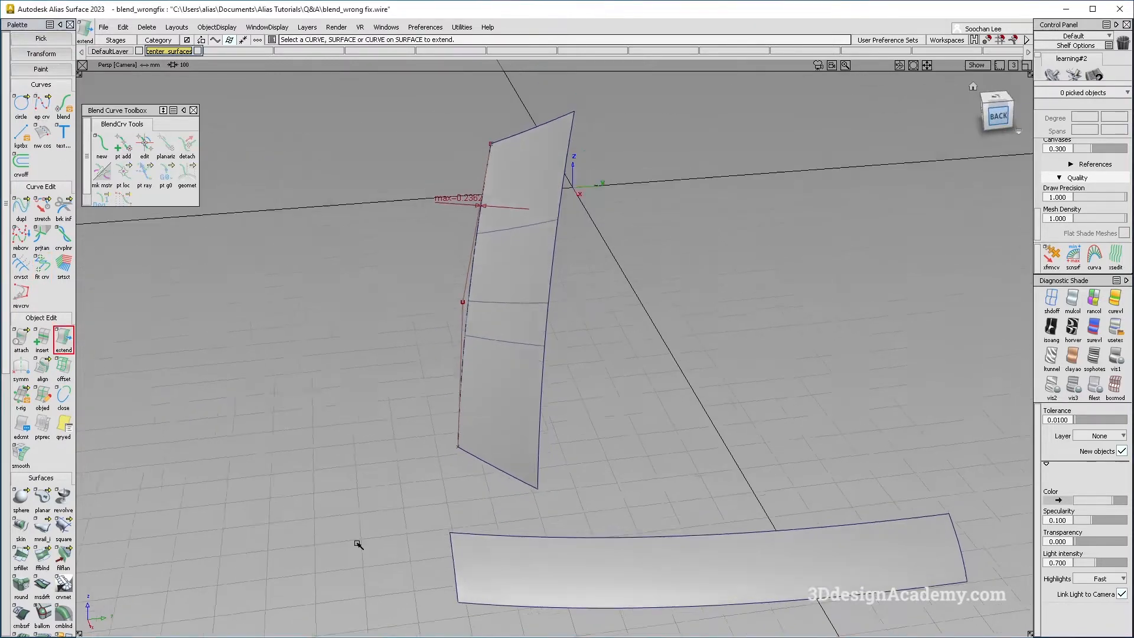
left_click(482, 460)
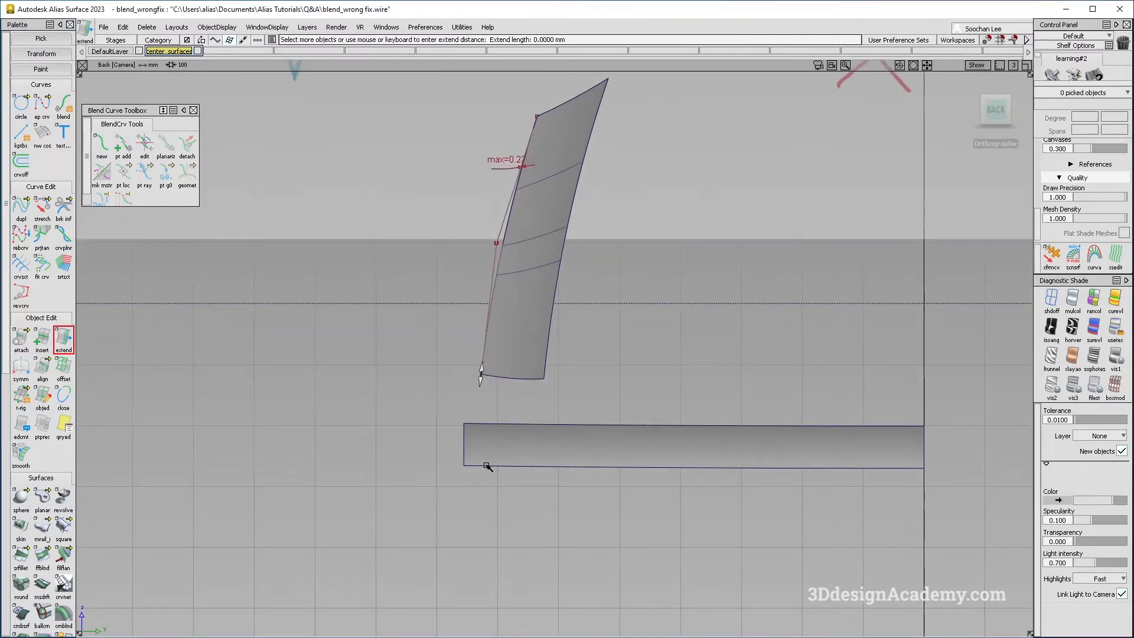
left_click_drag(473, 466, 500, 434)
Try to extend the upright strip's lower end downward, and undo that extension.
left_click(42, 205)
left_click_drag(418, 388, 274, 403, "alt+shift")
left_click(57, 348)
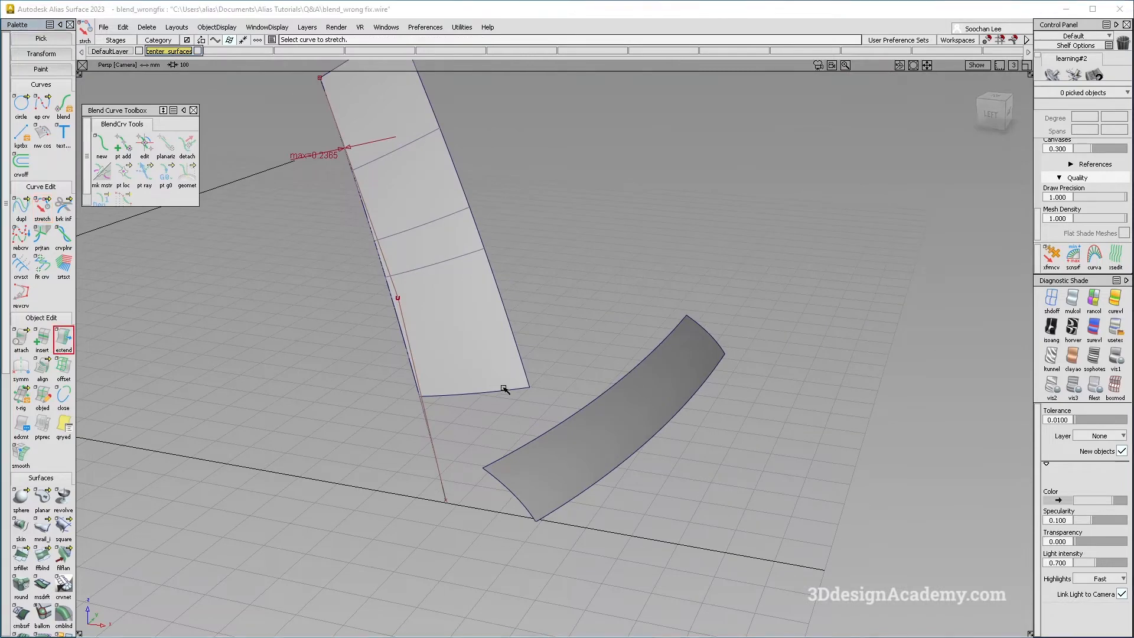
left_click_drag(478, 390, 529, 559)
mouse_move(585, 437)
left_mouse_down("alt+shift")
mouse_move(534, 483)
mouse_move(522, 431)
mouse_move(517, 464)
mouse_move(410, 456)
left_mouse_up("alt+shift")
key("ctrl+z")
Stretch the extended fitted curve so its lower end lands on the horizontal strip's outer edge.
left_click_drag(479, 451, 390, 496, "alt+shift")
left_click_drag(374, 533, 338, 312, "ctrl+shift")
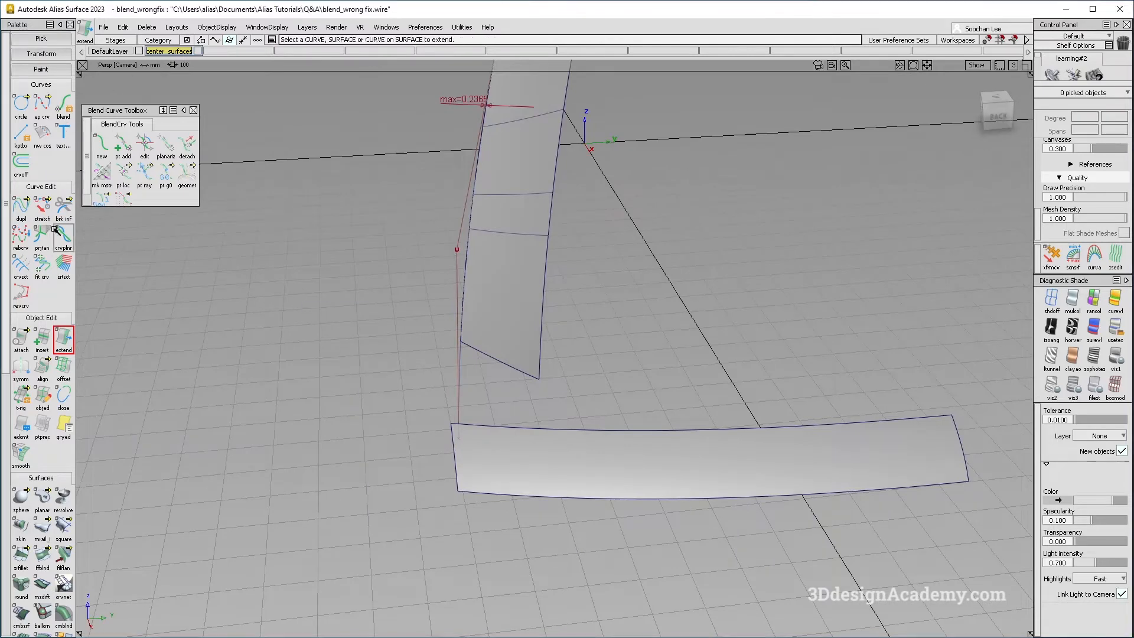
left_click(458, 401)
left_click(1003, 122)
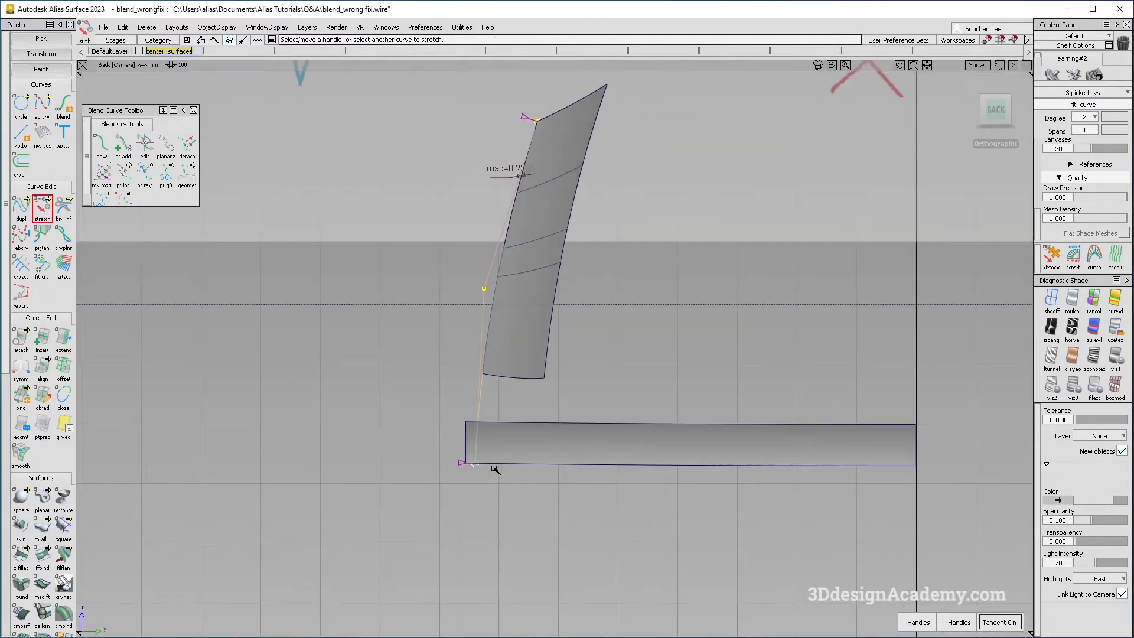
left_click_drag(477, 468, 590, 283, "alt+shift")
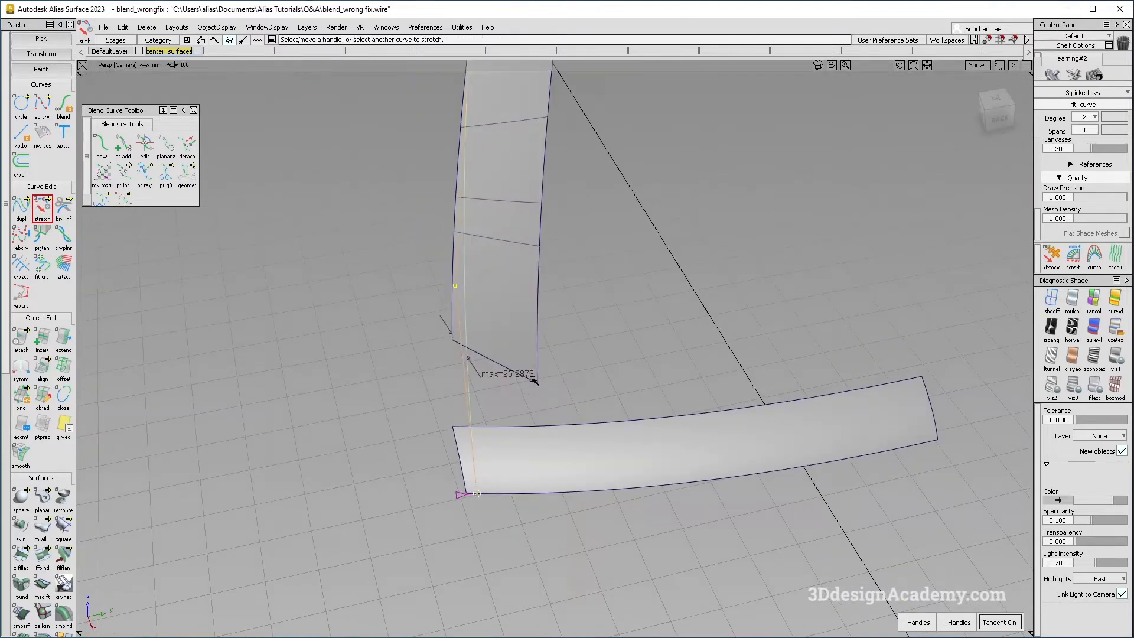
In the back view, draw a diagonal edit-point curve across the horizontal strip from the stretched curve's lower end to the strip's upper edge.
left_click(998, 117)
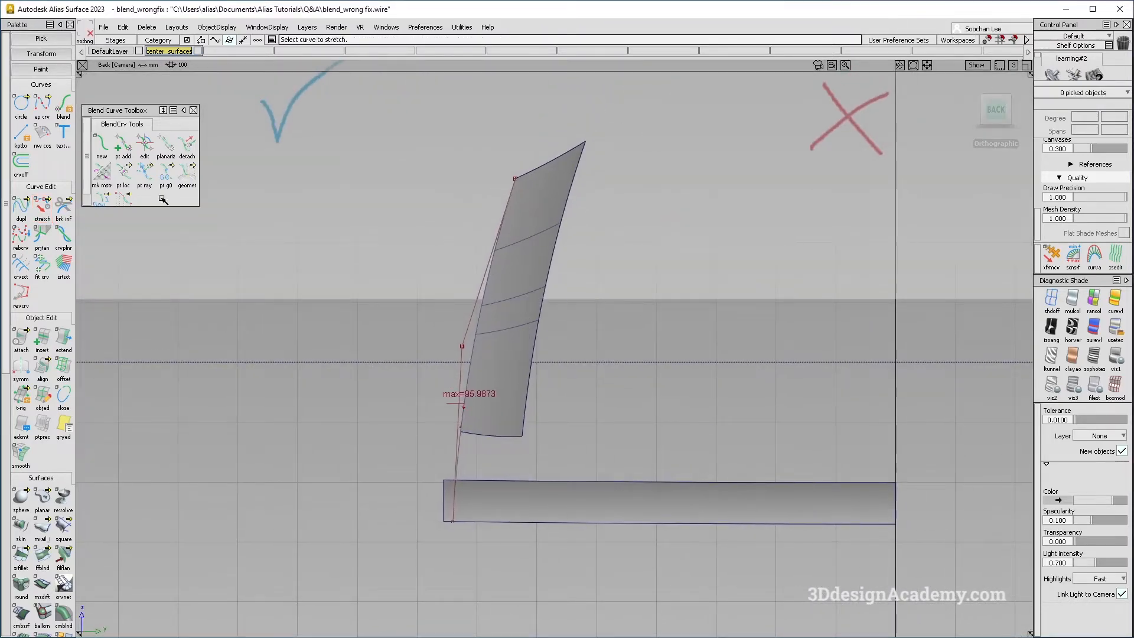
left_click(41, 108)
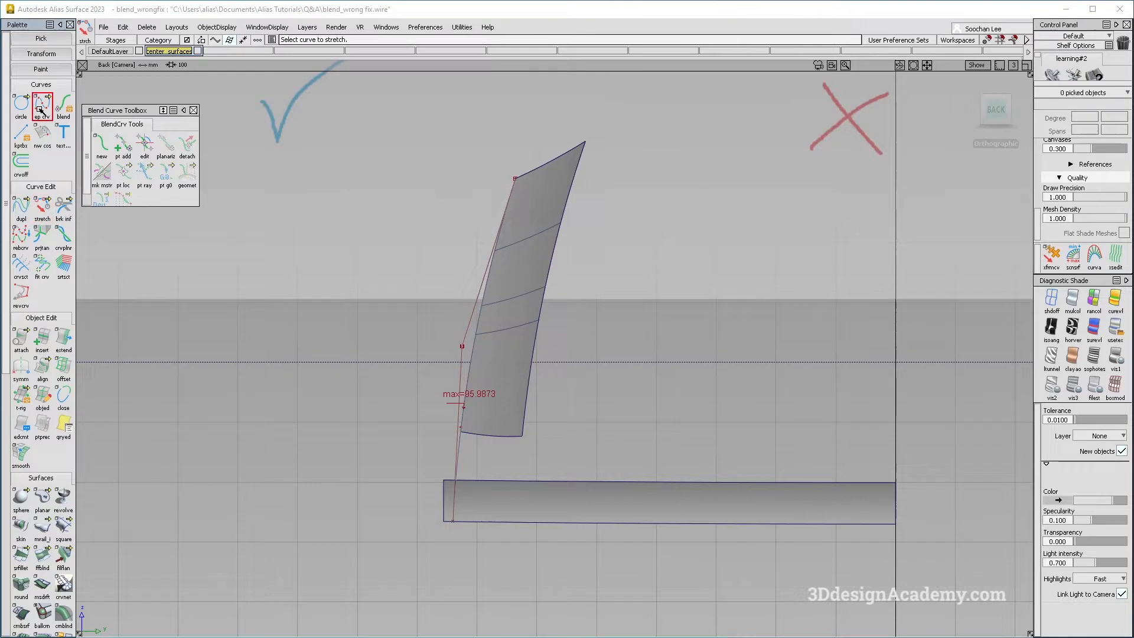
left_click(456, 526)
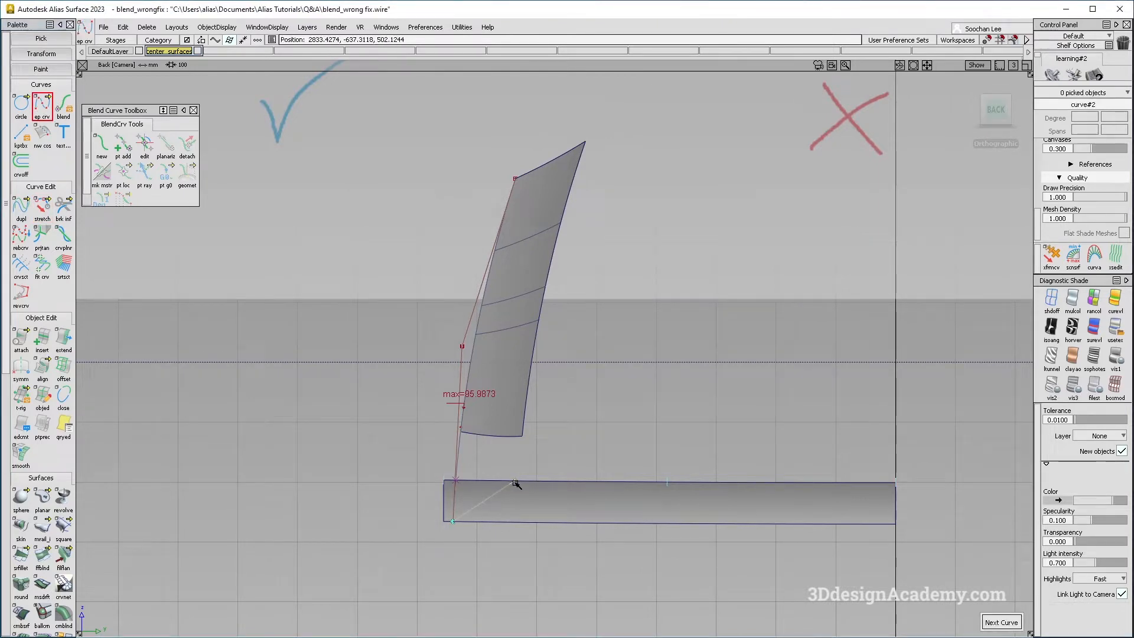
Project the diagonal curve onto the horizontal strip as a curve on surface, using the Normal vector option.
scroll(41, 413, "down", 5)
double_click(26, 576)
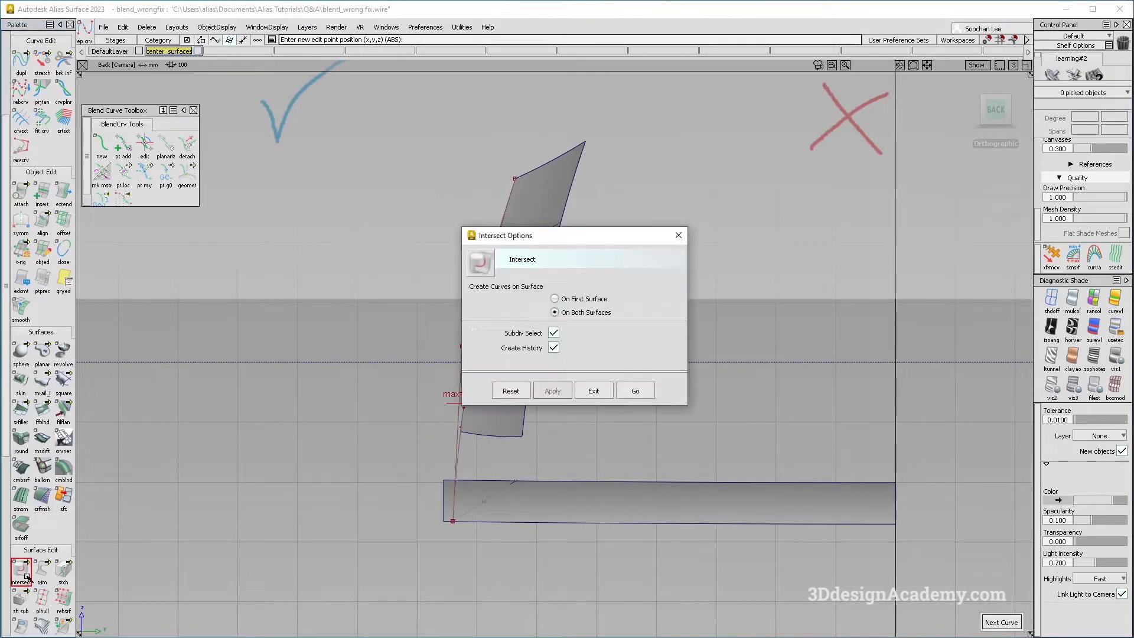
left_click(635, 391)
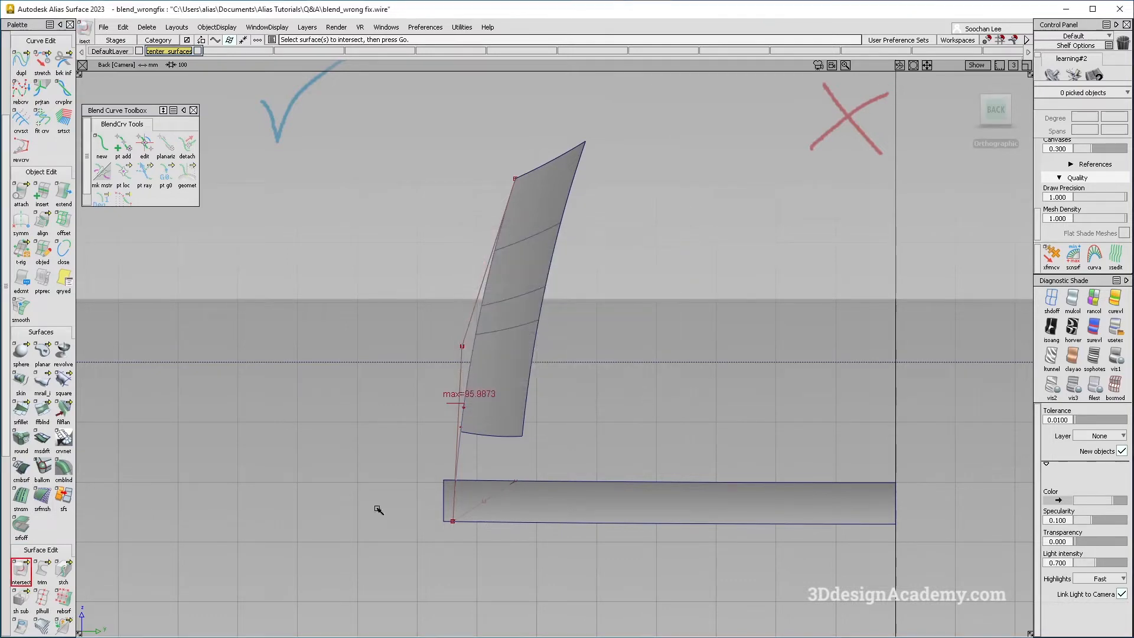
left_click_drag(21, 574, 43, 574)
left_click(472, 499)
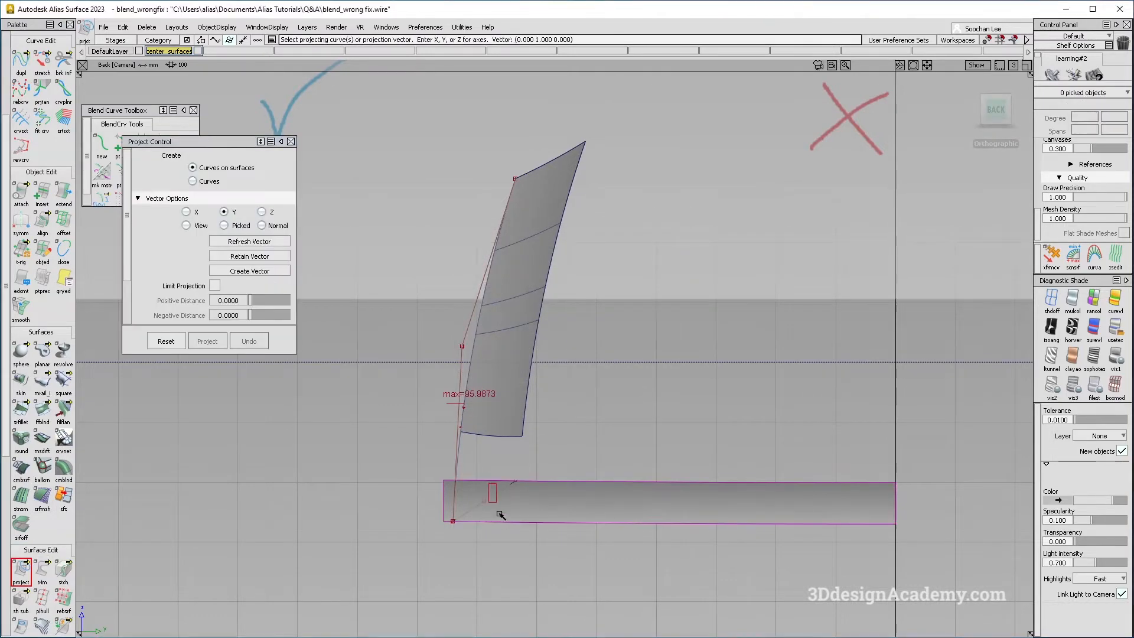
left_click_drag(517, 500, 522, 526, "alt+shift")
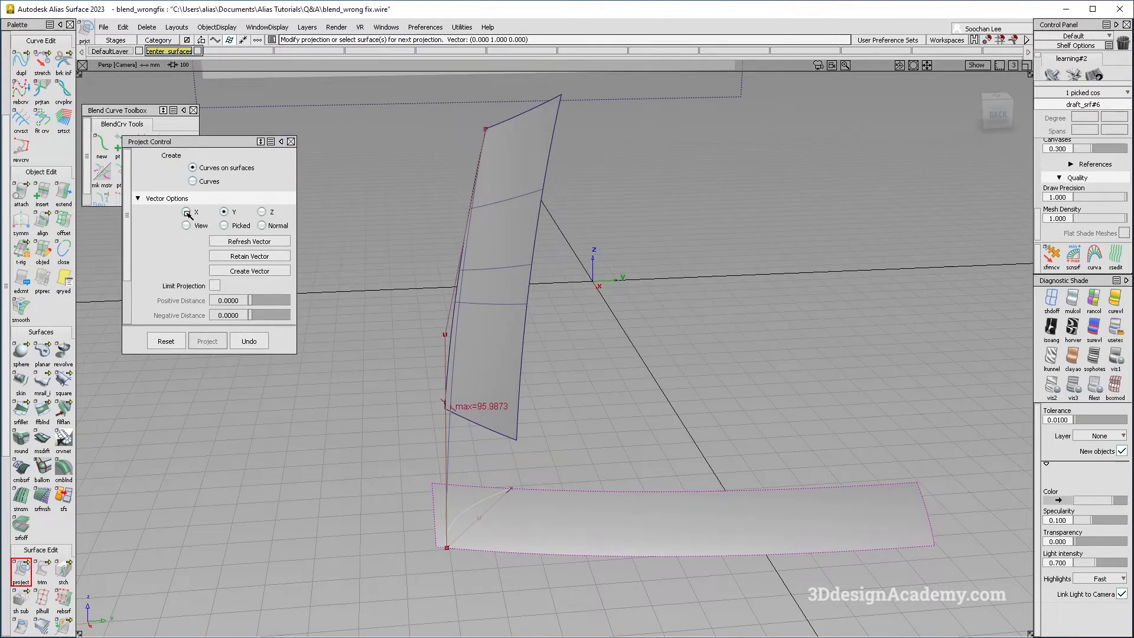
left_click(262, 225)
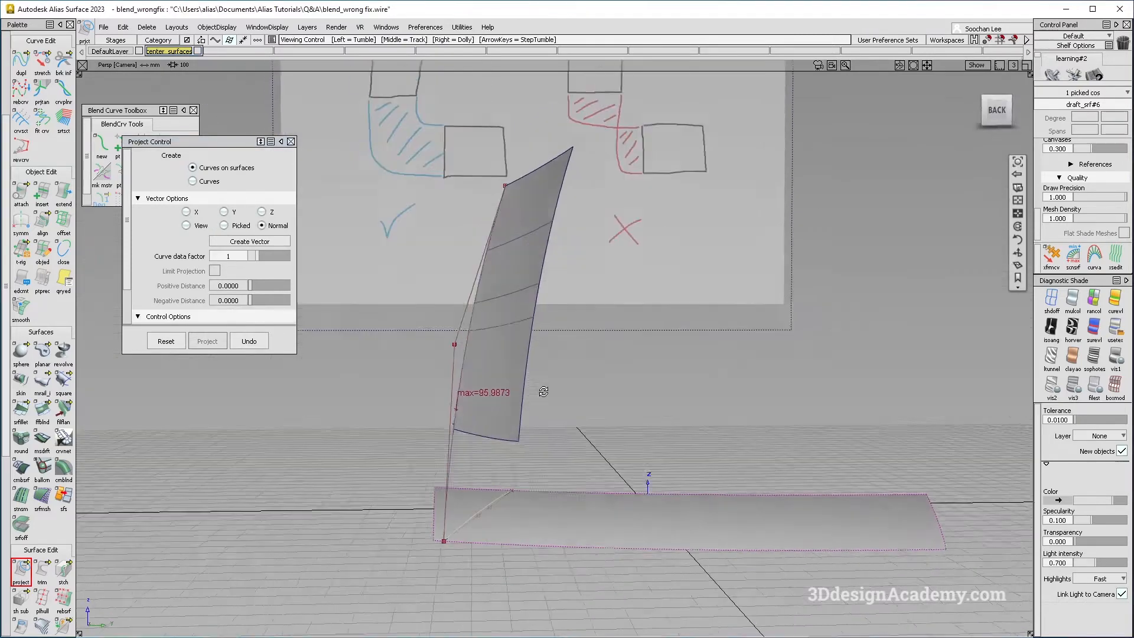
left_click_drag(512, 486, 484, 567, "alt+shift")
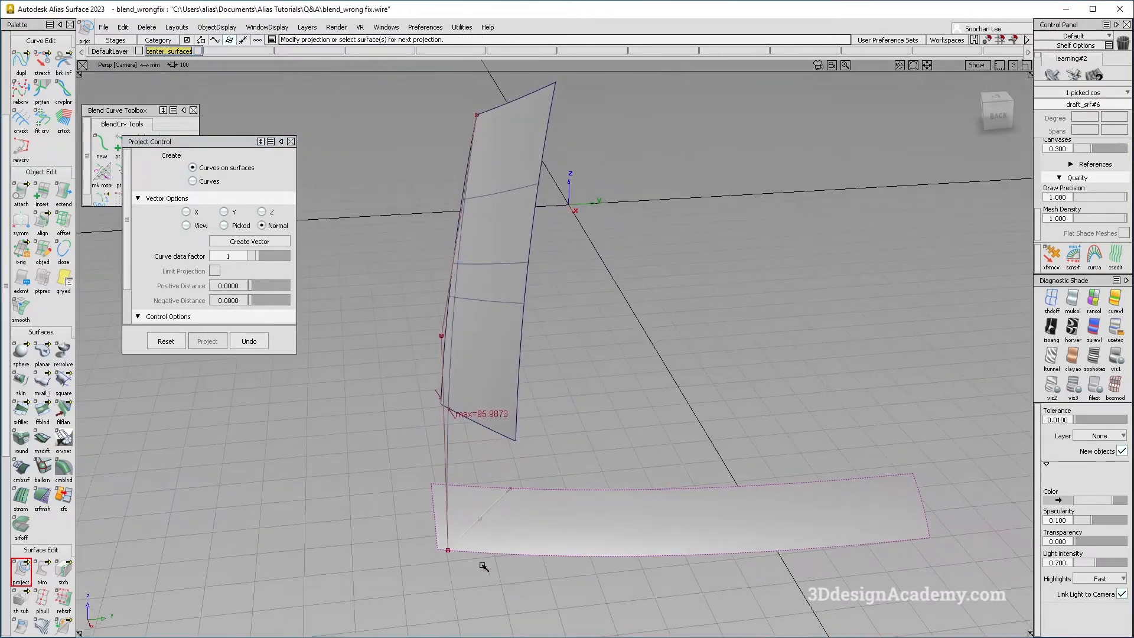
left_click(411, 535)
Build a Monorail surface with the projected diagonal curve as generation curve and the stretched upright curve as rail.
left_click(41, 383)
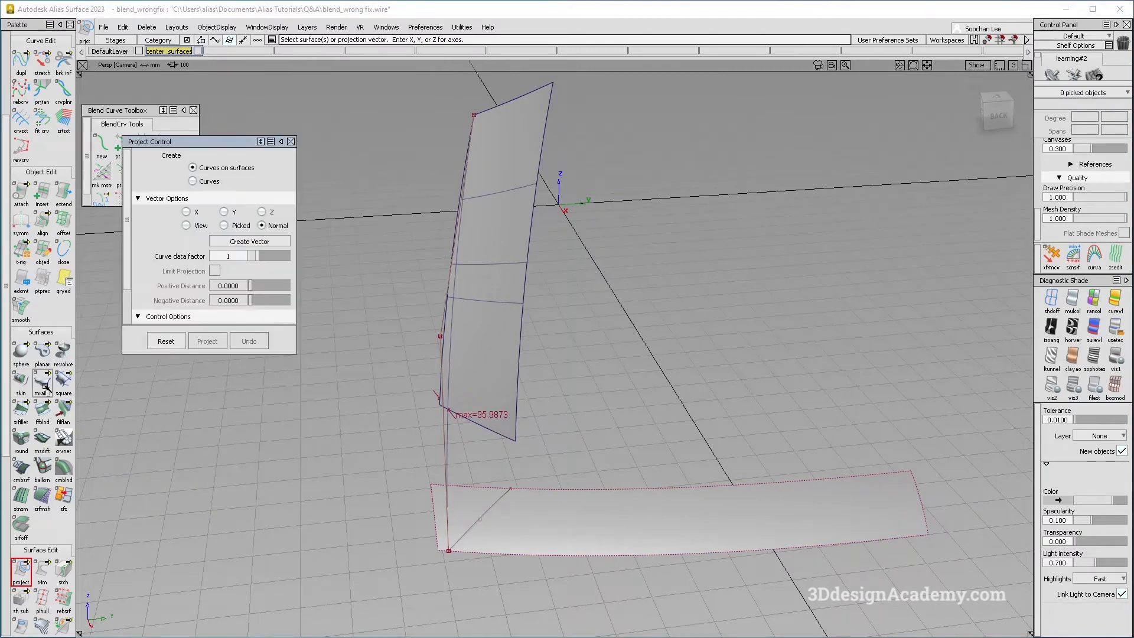
left_click(488, 514)
left_click(506, 518)
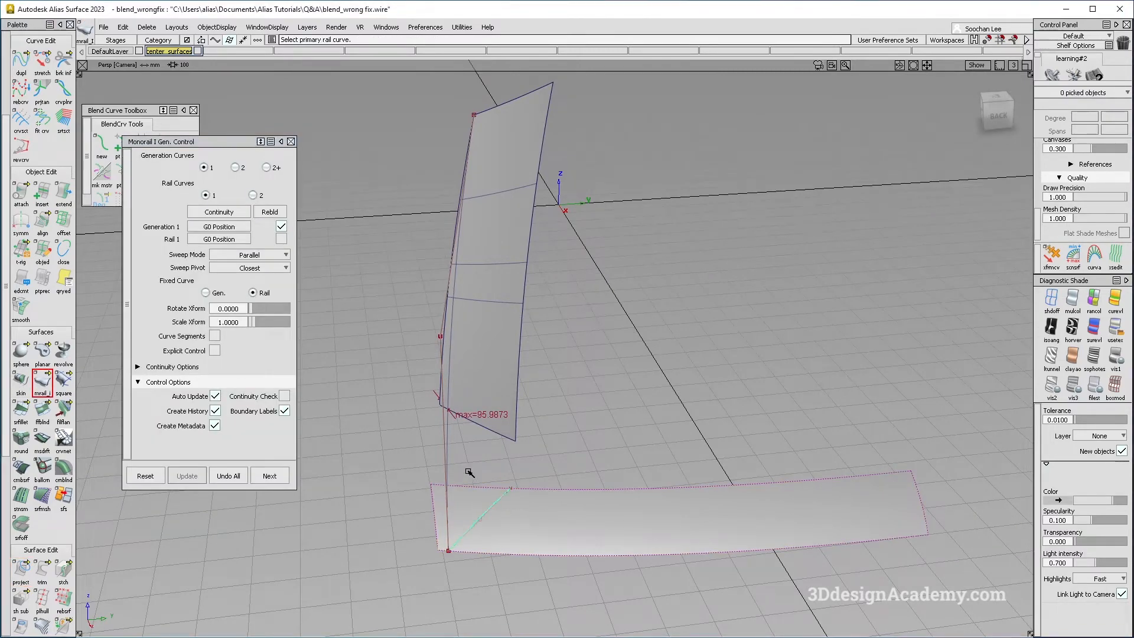
left_click(448, 458)
left_click_drag(453, 456, 561, 424, "alt+shift")
left_click(995, 110)
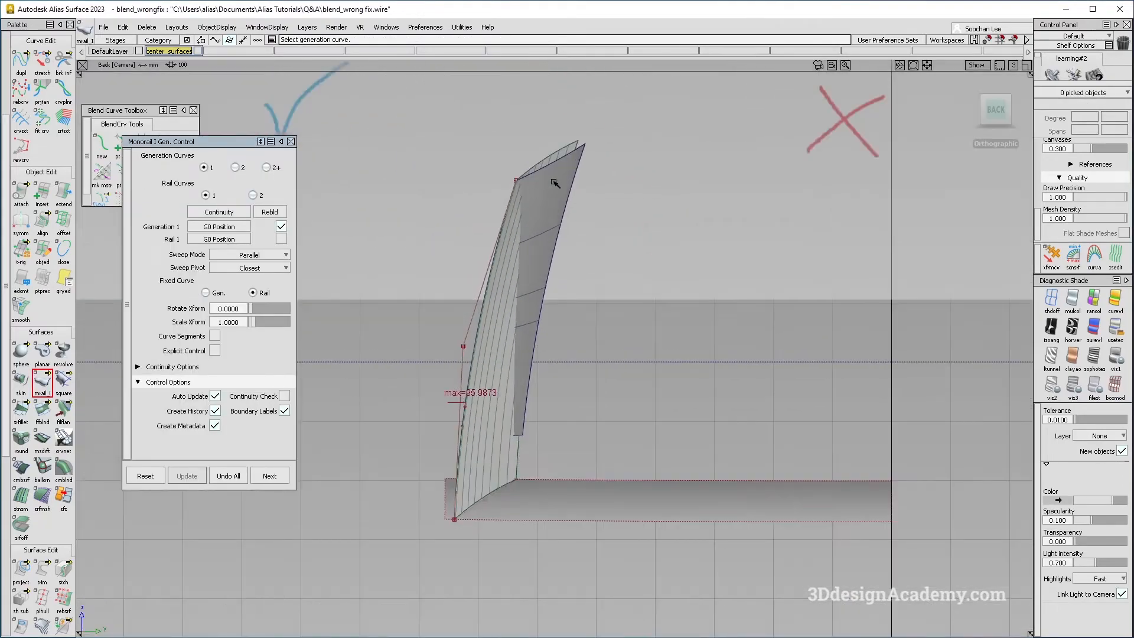
Reopen the diagonal curve's projection on the horizontal strip and change its vector option to View.
left_click_drag(578, 208, 540, 506, "alt+shift")
left_click_drag(454, 512, 513, 505, "alt+shift")
middle_click_drag(512, 504, 527, 422, "alt+shift")
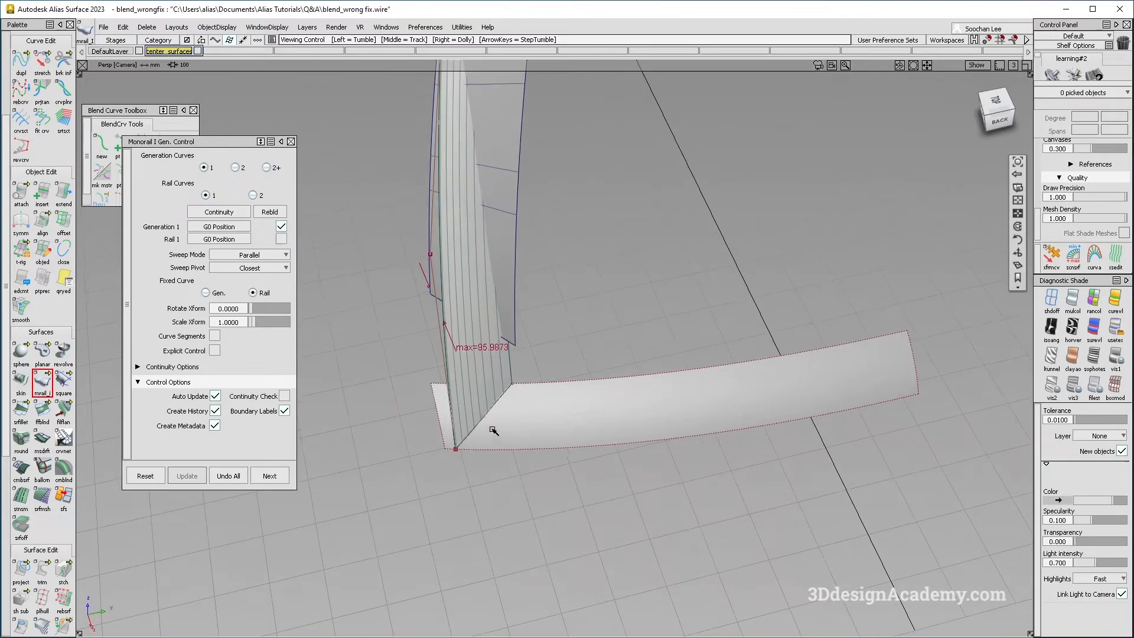
right_click_drag(492, 430, 528, 406, "alt+shift")
left_click_drag(464, 440, 498, 430, "alt+shift")
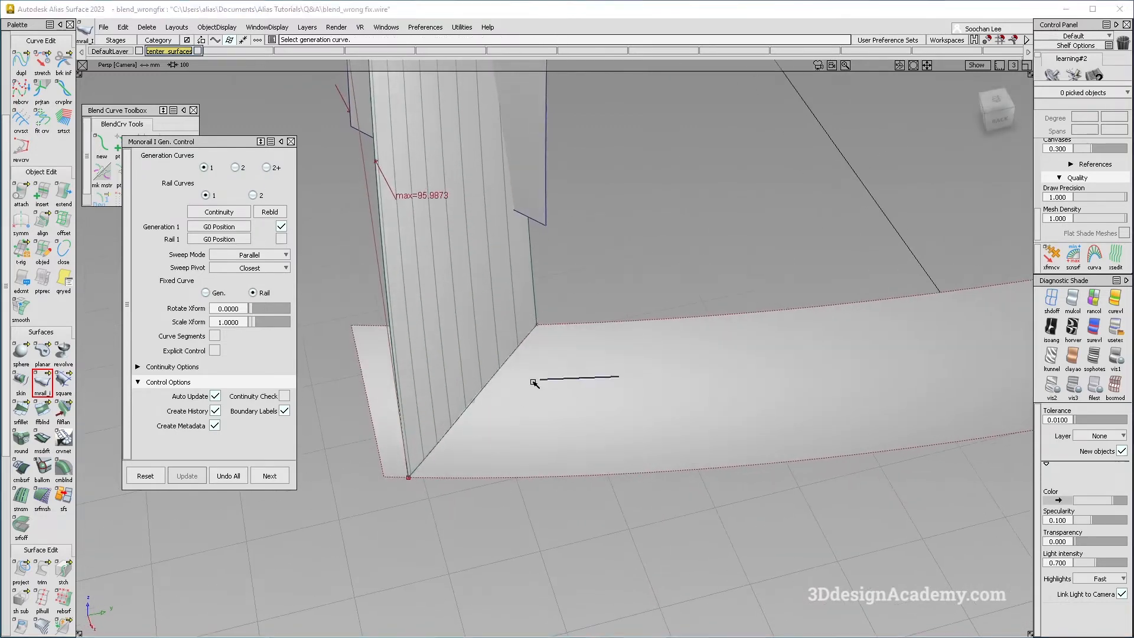
key("ctrl+q")
left_click(506, 369)
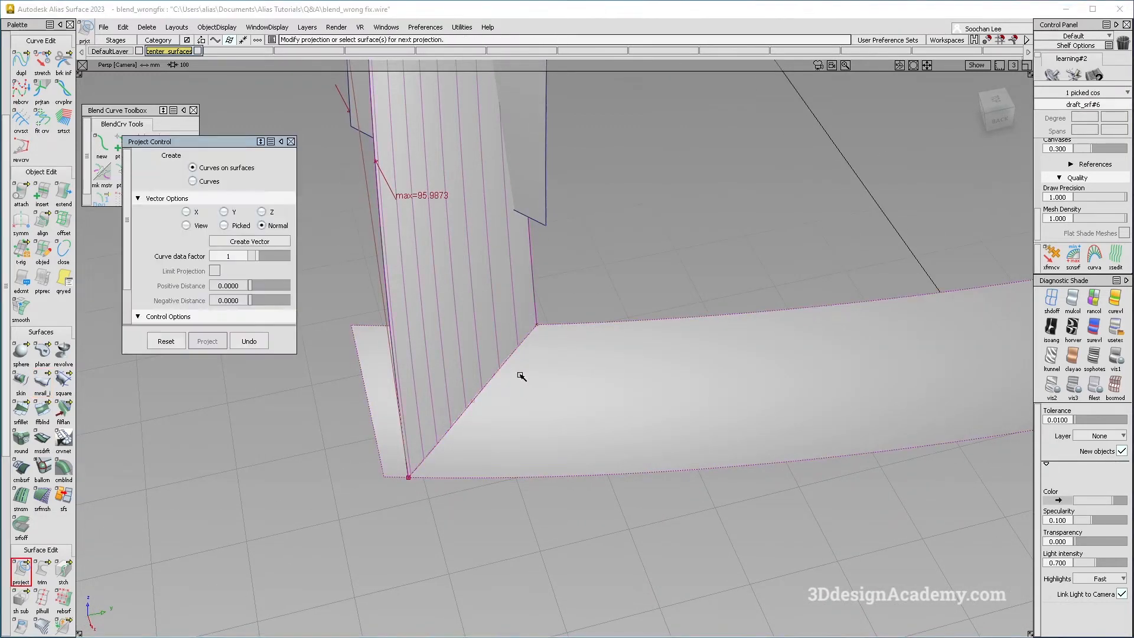
left_click(187, 227)
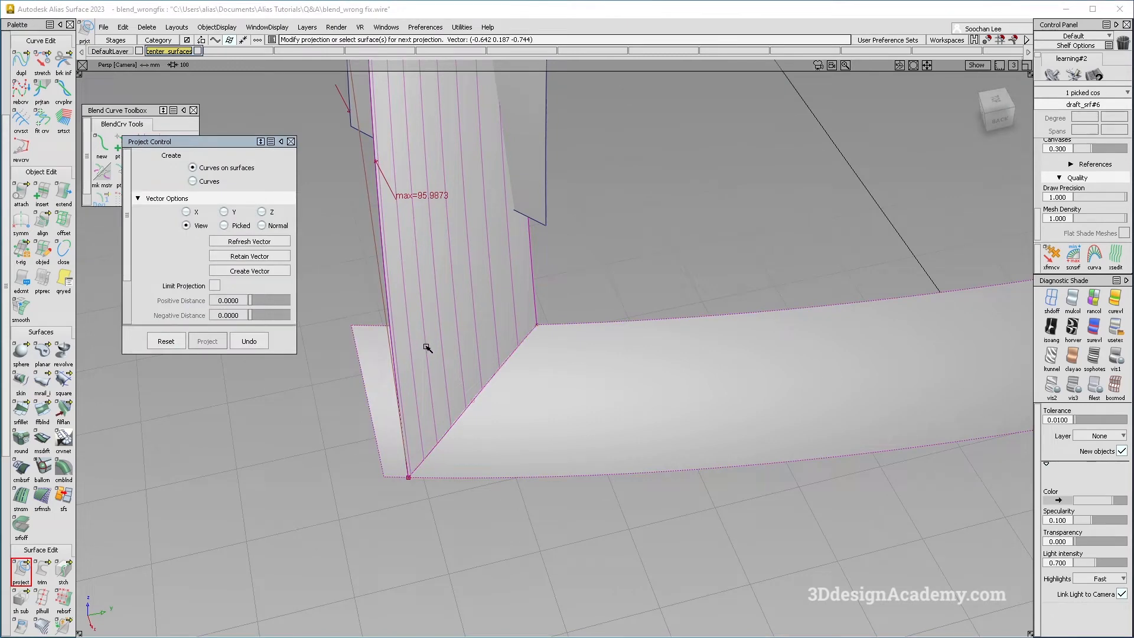
left_click(555, 259)
left_click_drag(520, 394, 520, 390, "ctrl+shift")
Reopen the rail surface for editing through its construction history and set its sweep mode to Natural.
right_click_drag(491, 379, 577, 339, "alt+shift")
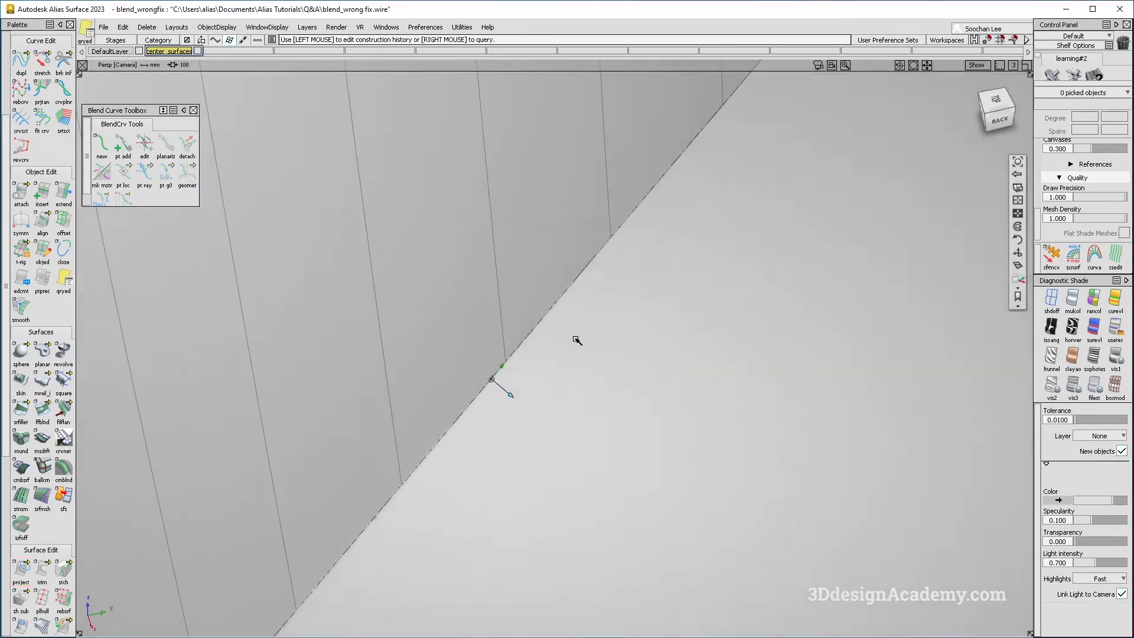
left_click_drag(577, 339, 511, 309, "alt+shift")
right_click_drag(511, 309, 452, 438, "alt+shift")
middle_click_drag(452, 437, 494, 330, "alt+shift")
left_click_drag(494, 330, 582, 237, "alt+shift")
right_click_drag(582, 236, 552, 182, "alt+shift")
left_click(501, 166)
middle_click_drag(501, 166, 469, 252, "alt+shift")
right_click_drag(468, 252, 440, 255, "alt+shift")
middle_click_drag(439, 255, 462, 346, "alt+shift")
left_click(265, 198)
left_click(267, 243)
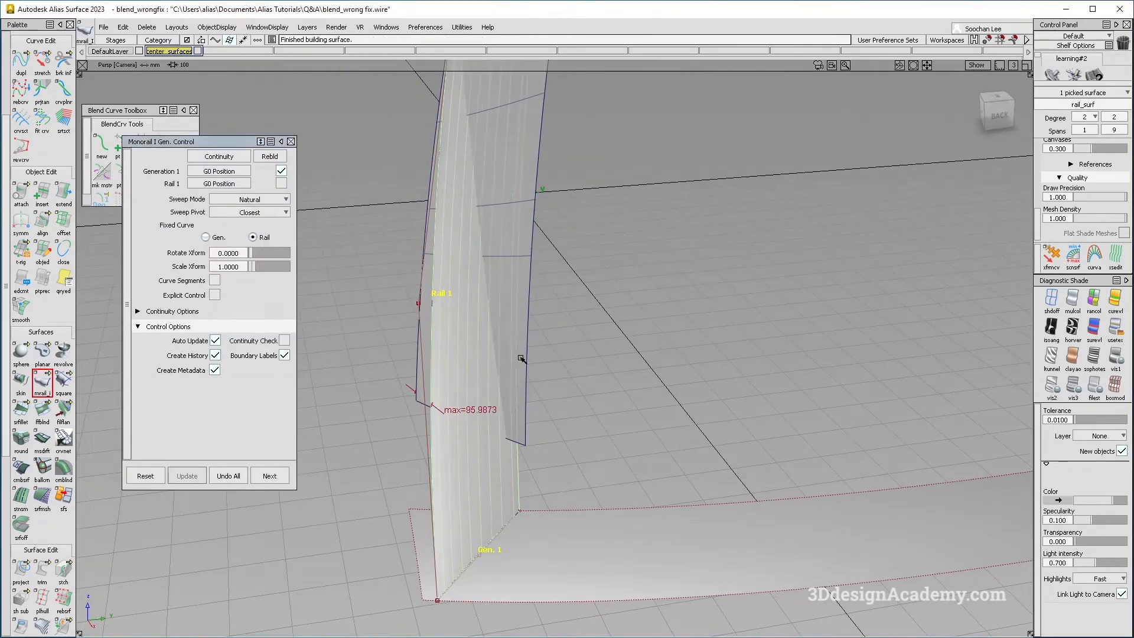
Switch the rail surface's sweep mode to Parallel for comparison, and set it back to Natural.
left_click_drag(521, 357, 514, 372, "alt+shift")
right_click_drag(514, 372, 494, 339, "alt+shift")
left_click_drag(494, 339, 498, 367, "alt+shift")
left_click(269, 212)
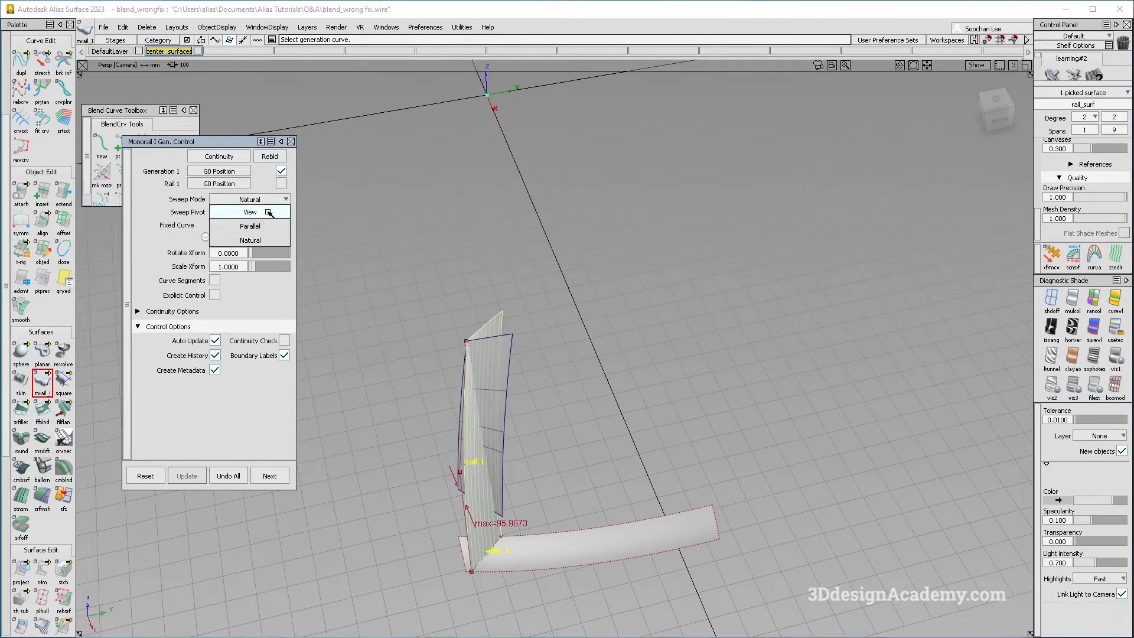
left_click(269, 228)
left_click(276, 202)
left_click(276, 241)
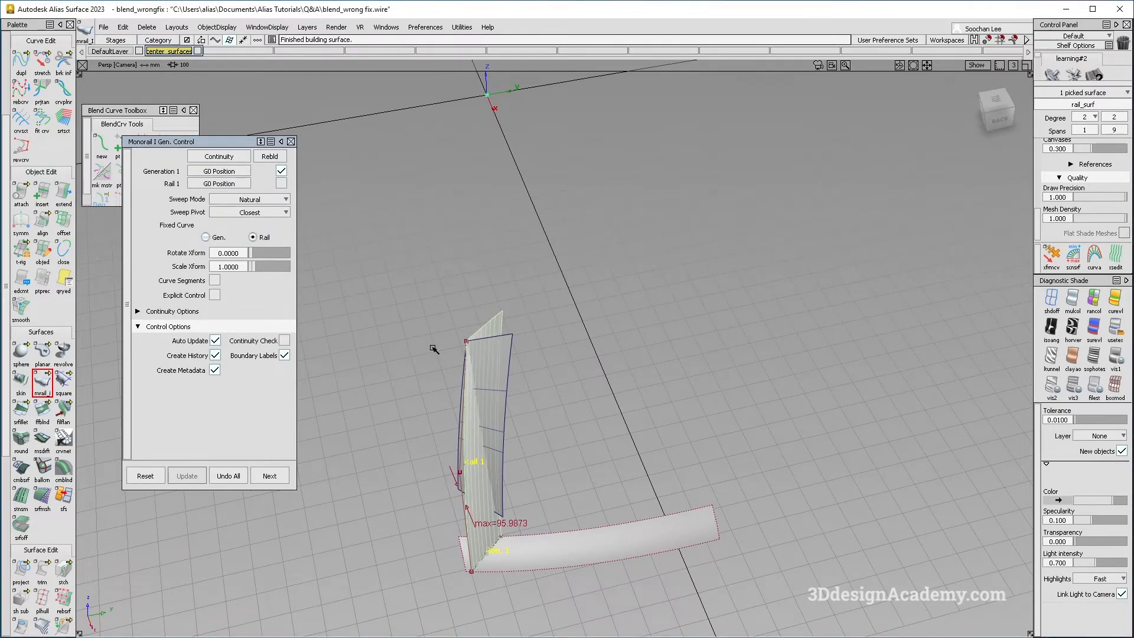
Enable explicit control on the rail surface, with rail degree 2, generation degree 4 and one span in each direction.
right_click_drag(467, 362, 509, 377, "alt+shift")
left_click_drag(509, 377, 490, 406, "alt+shift")
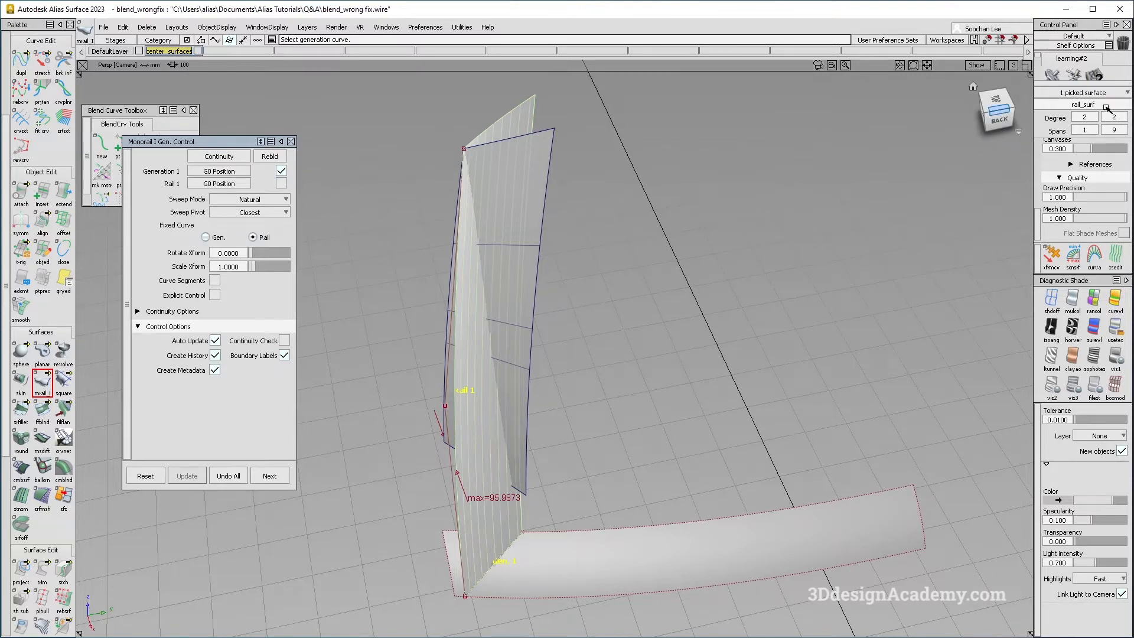
left_click(214, 295)
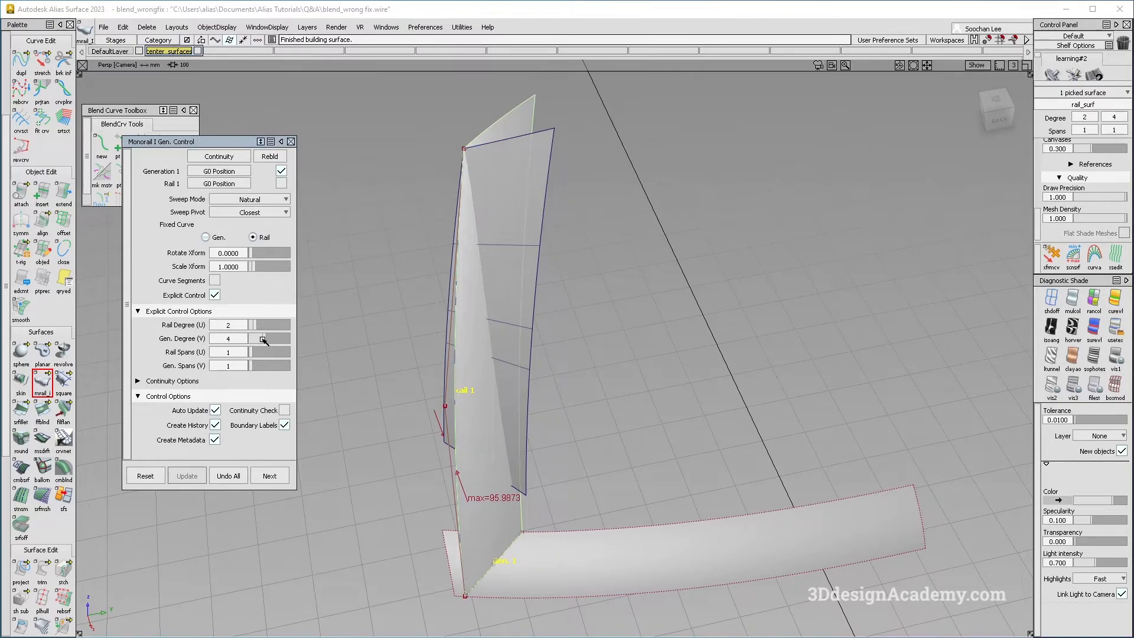
mouse_move(600, 476)
left_mouse_down("alt+shift")
mouse_move(531, 476)
mouse_move(529, 367)
mouse_move(538, 431)
left_mouse_up("alt+shift")
left_click_drag(536, 408, 529, 442, "alt+shift")
Delete the original upright strip behind the new rail surface and hide the new surface's hulls.
mouse_move(515, 268)
left_mouse_down("ctrl+shift")
mouse_move(514, 295)
mouse_move(550, 329)
left_mouse_up("ctrl+shift")
left_click(522, 271)
key("Delete")
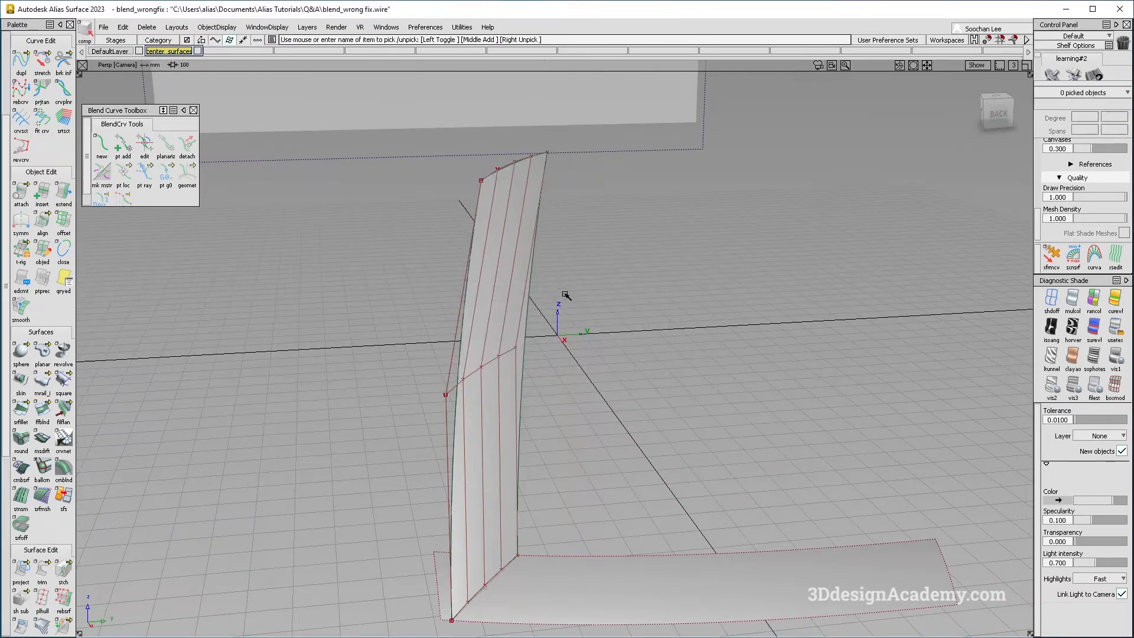
left_click(448, 443)
left_click_drag(506, 594, 492, 492, "ctrl+shift")
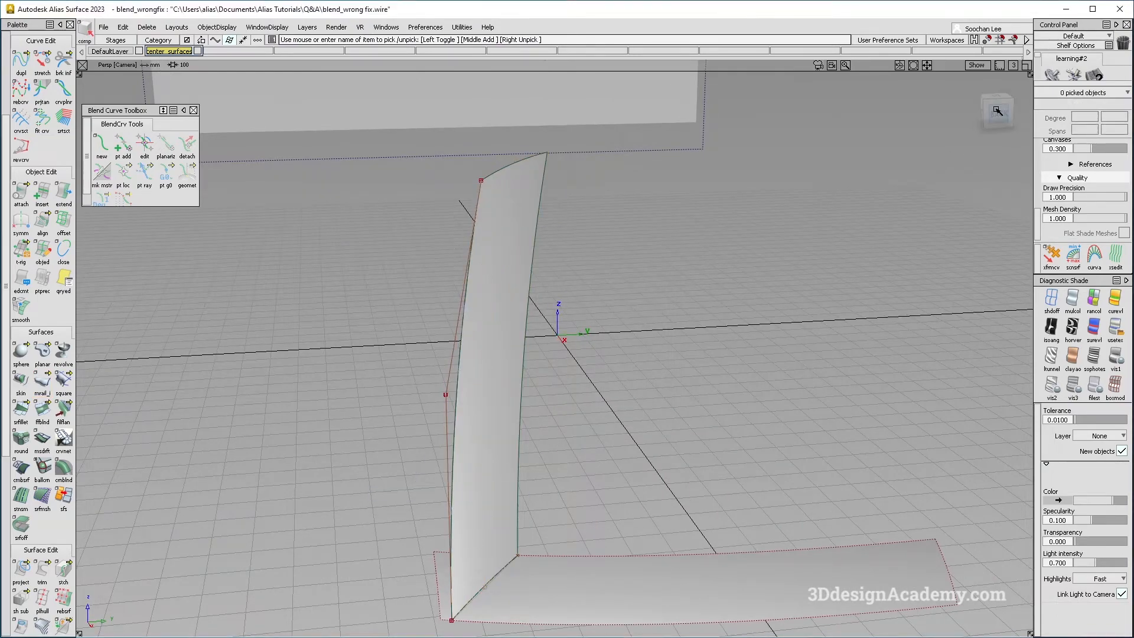
In the back view, draw a vertical line across the horizontal strip and a horizontal line across the upright surface, both near the corner.
left_click(997, 110)
mouse_move(525, 430)
right_mouse_down("alt+shift")
mouse_move(498, 413)
mouse_move(527, 470)
mouse_move(529, 458)
mouse_move(592, 496)
mouse_move(476, 405)
right_mouse_up("alt+shift")
scroll(43, 87, "up", 5)
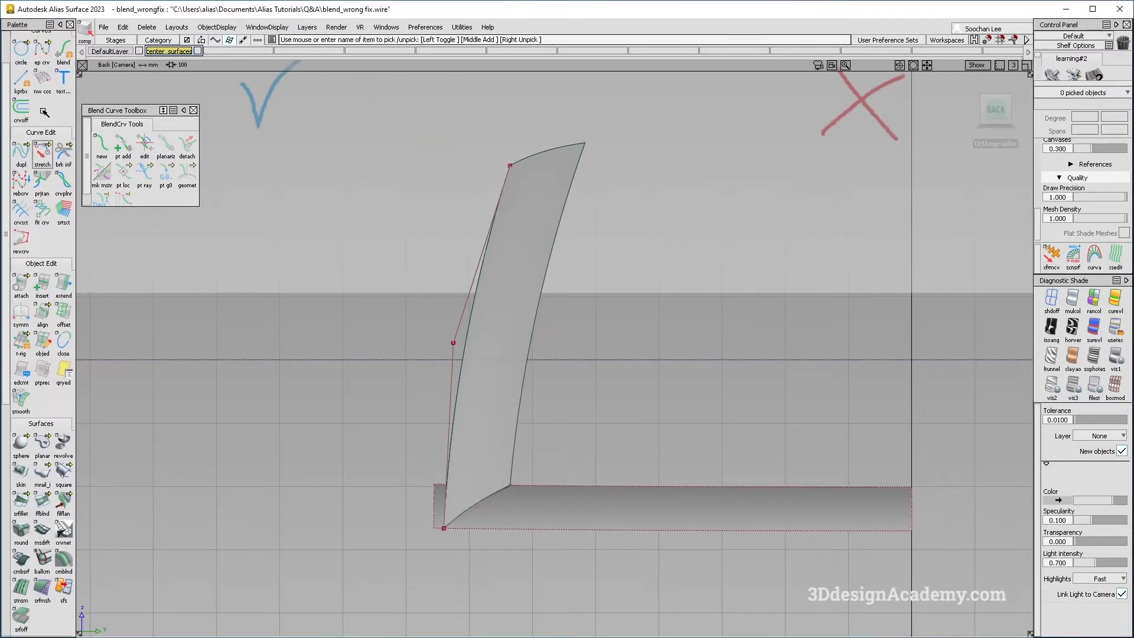
left_click(42, 95)
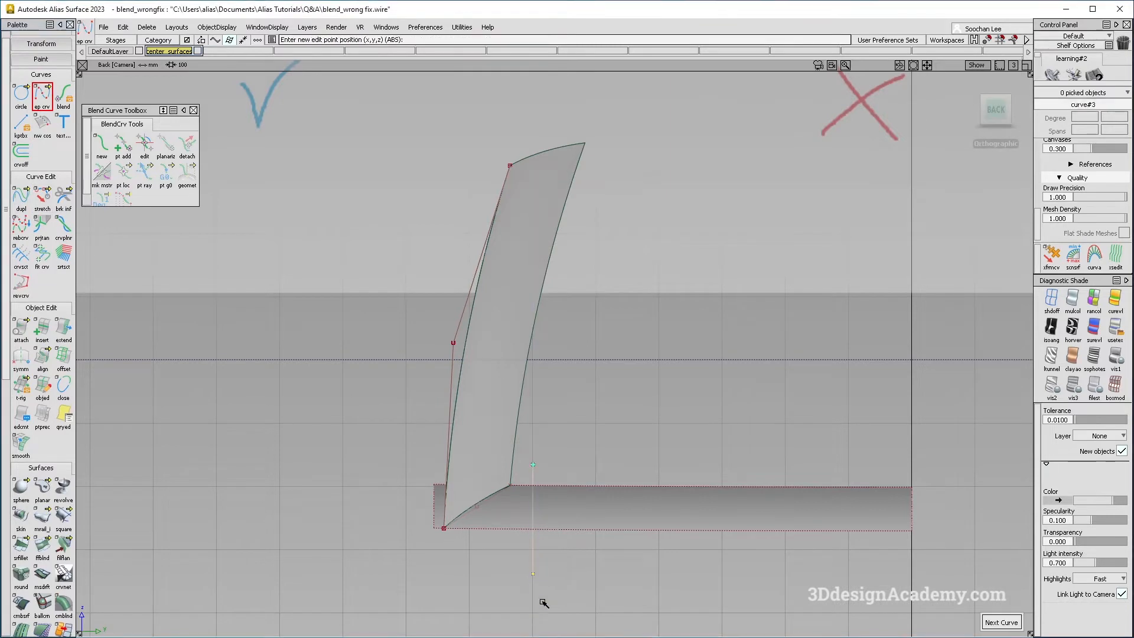
left_click_drag(542, 602, 527, 455, "ctrl+shift")
middle_click_drag(489, 459, 420, 465)
Project the two straight lines onto the upright and horizontal surfaces along the back view direction.
scroll(22, 570, "down", 2)
left_click(24, 610)
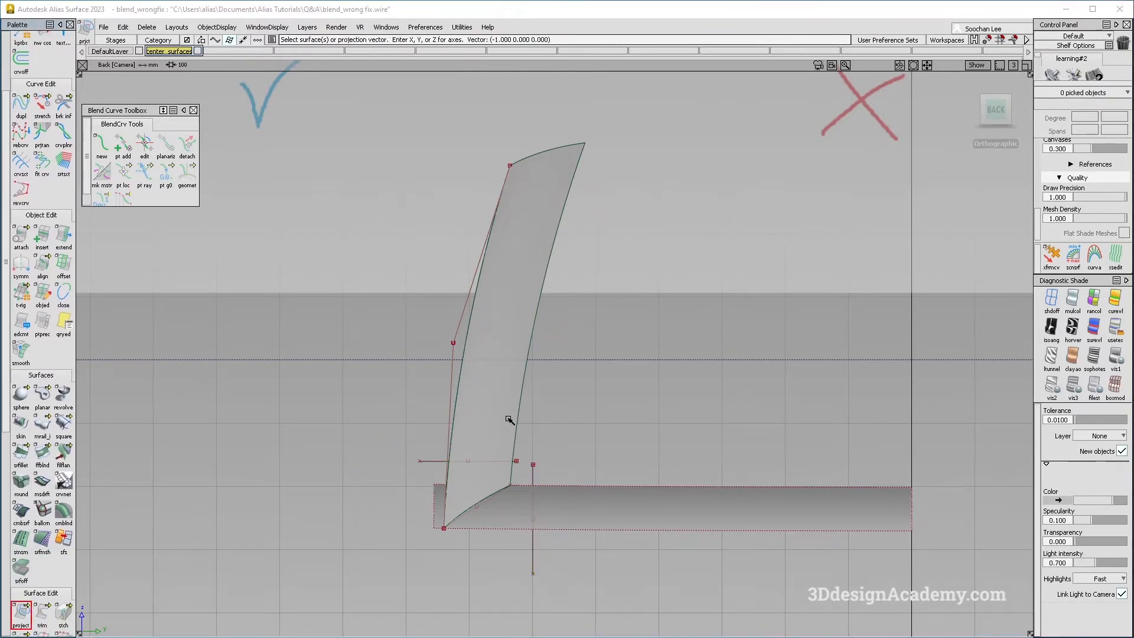
left_click(492, 457)
left_click(529, 515)
key("space")
Examine the projected curves on both surfaces around the corner from several angles in the perspective view.
key("F8")
left_click_drag(561, 511, 429, 479, "alt+shift")
right_click_drag(416, 469, 456, 460, "alt+shift")
middle_click_drag(457, 460, 494, 289, "alt+shift")
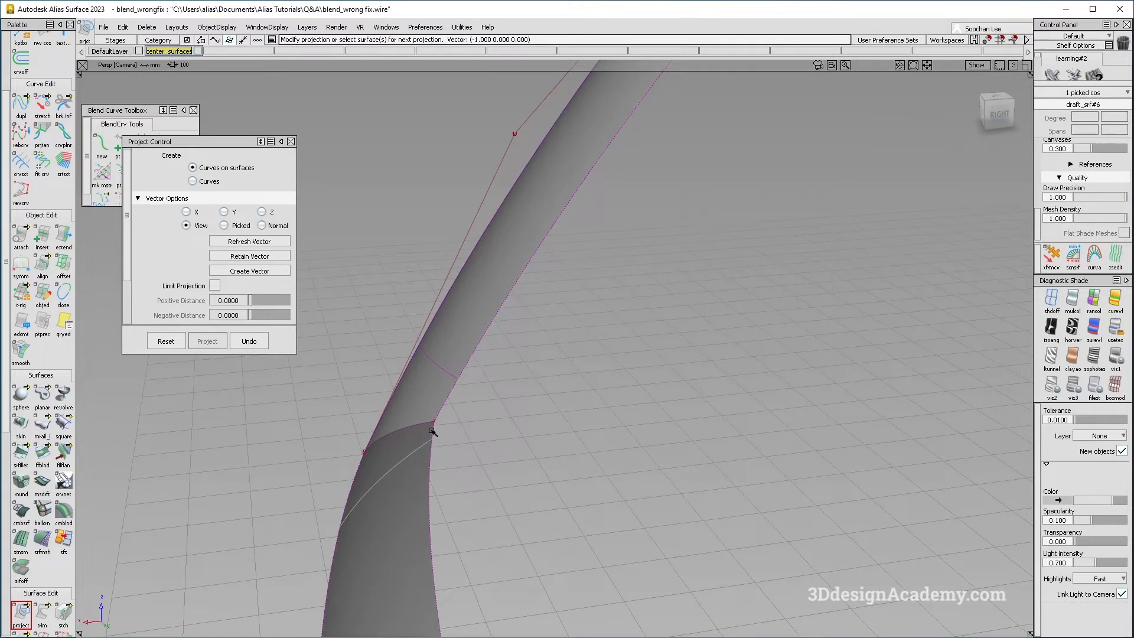
left_click_drag(442, 405, 402, 531, "alt+shift")
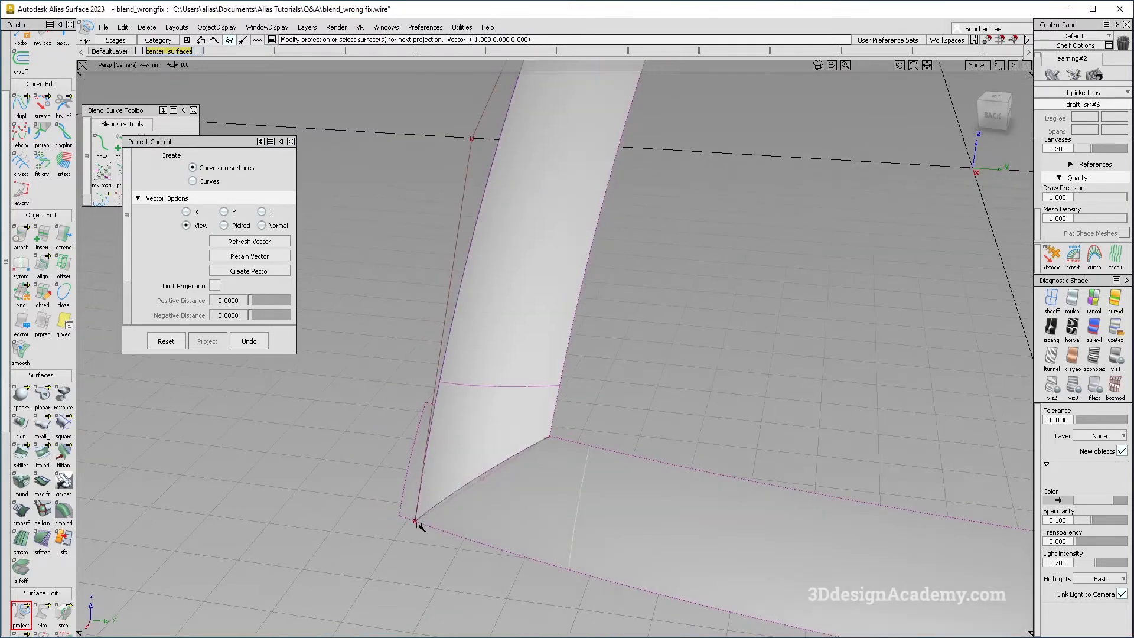
right_click_drag(456, 318, 534, 378, "alt+shift")
left_click_drag(535, 378, 617, 449, "alt+shift")
left_click_drag(589, 401, 579, 332, "ctrl+shift")
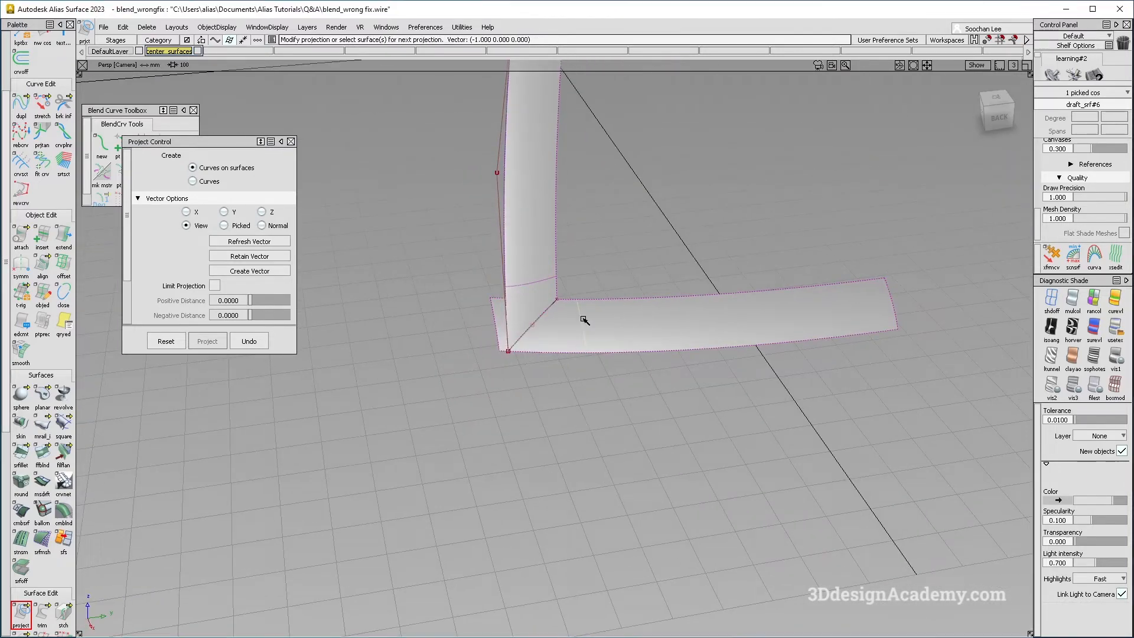
middle_click_drag(583, 307, 563, 361, "alt+shift")
right_click_drag(563, 360, 514, 349, "alt+shift")
mouse_move(470, 298)
left_mouse_down("alt+shift")
mouse_move(442, 284)
mouse_move(461, 280)
left_mouse_up("alt+shift")
left_click_drag(750, 209, 771, 257, "alt+shift")
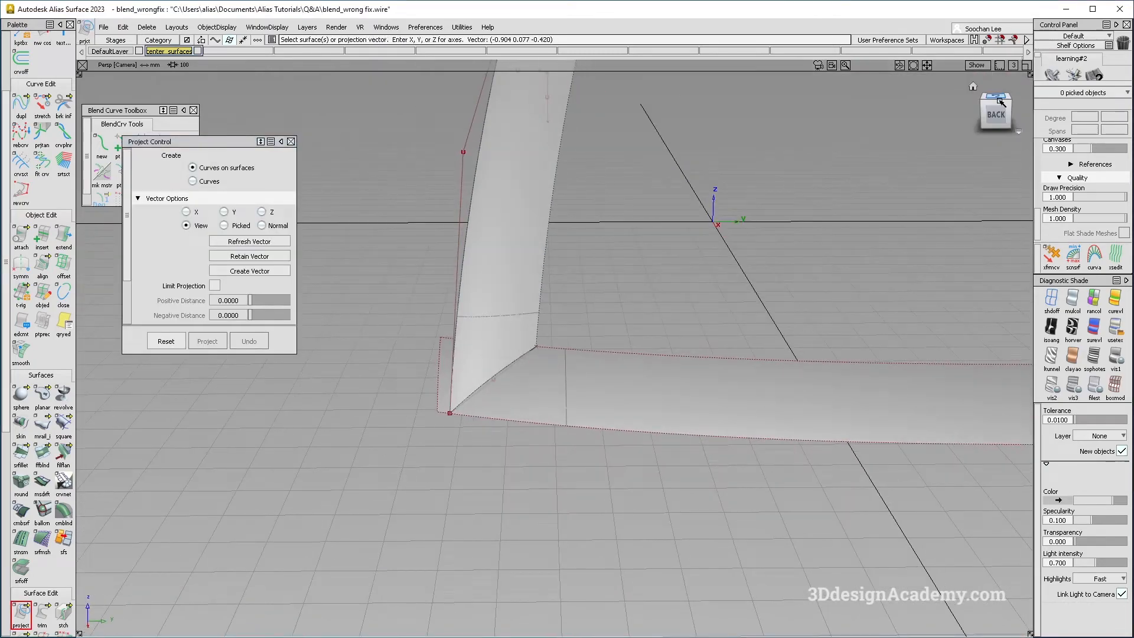
Trim the upright and horizontal surfaces at their projected curves, removing the corner portions.
left_click(41, 615)
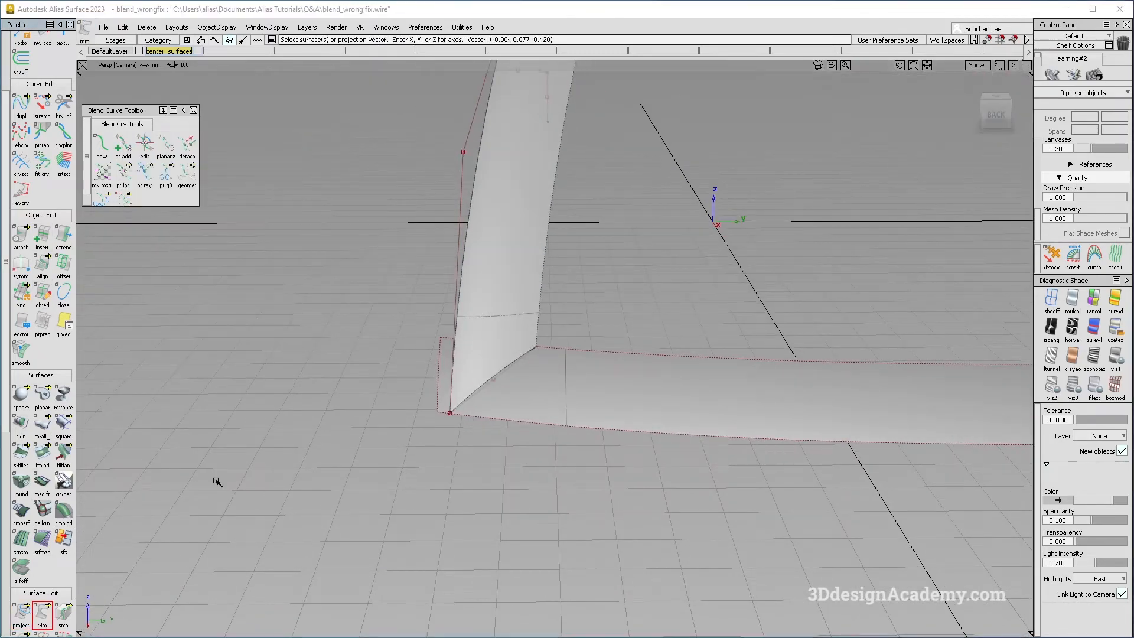
left_click(520, 274)
left_click(620, 394)
right_click_drag(499, 385, 450, 434, "alt+shift")
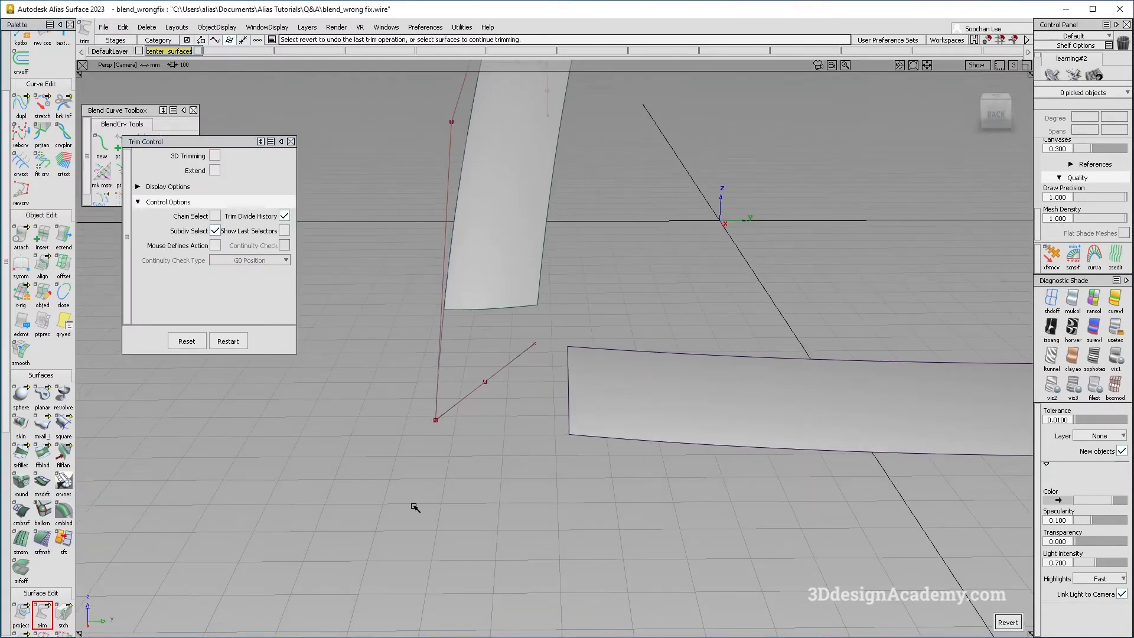
Create a Freeform Blend between the two trimmed edges with G2 Curvature continuity and edge-aligned start and end.
left_click(43, 454)
left_click(472, 307)
left_click(626, 402)
left_click_drag(547, 370, 526, 433, "alt+shift")
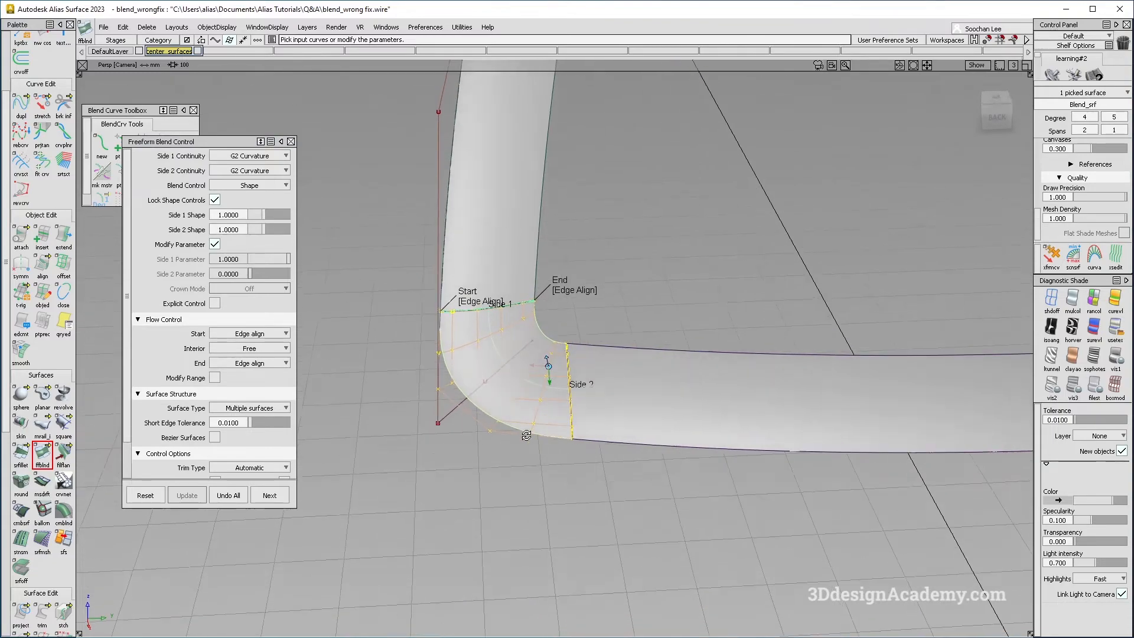
right_click_drag(524, 399, 540, 376, "alt+shift")
mouse_move(566, 293)
left_mouse_down("alt+shift")
mouse_move(497, 316)
mouse_move(542, 331)
left_mouse_up("alt+shift")
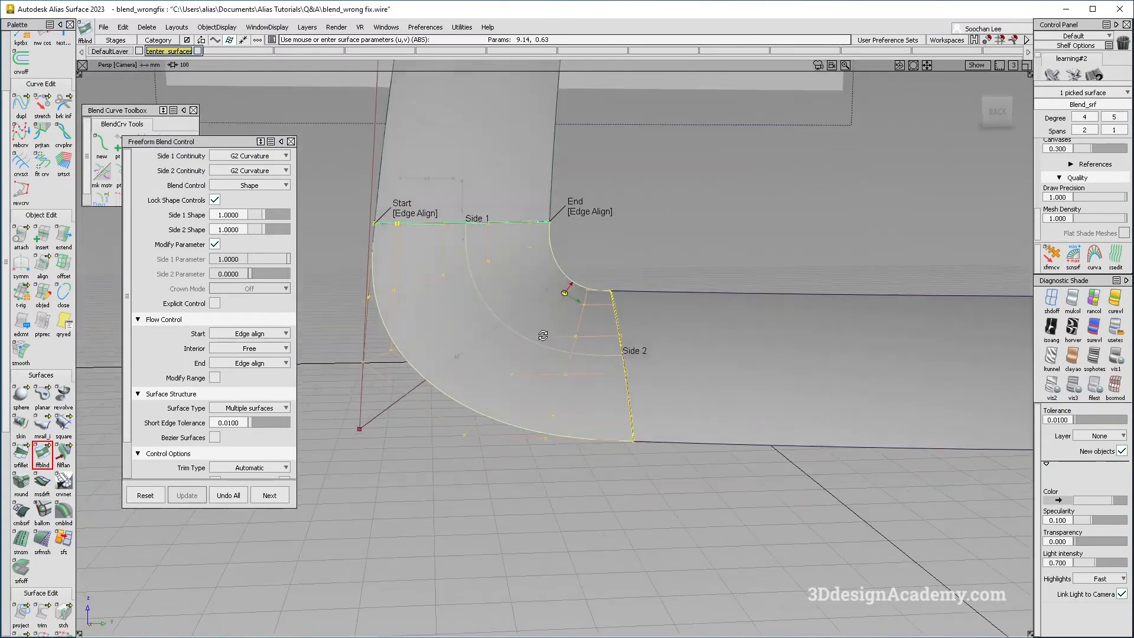
Set the blend's Side 1 and Side 2 Shape to 1.2 with the shape controls locked, and deselect the surface.
left_click_drag(266, 216, 269, 216)
left_click(269, 216)
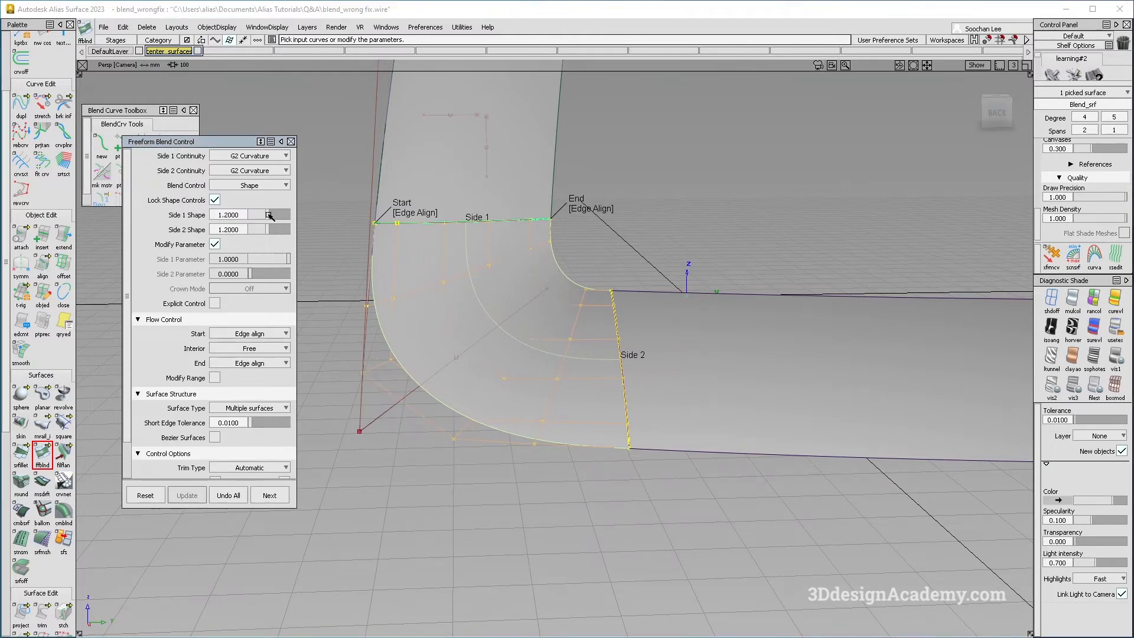
left_click_drag(270, 215, 271, 215)
left_click_drag(526, 296, 614, 290, "alt+shift")
left_click(676, 283)
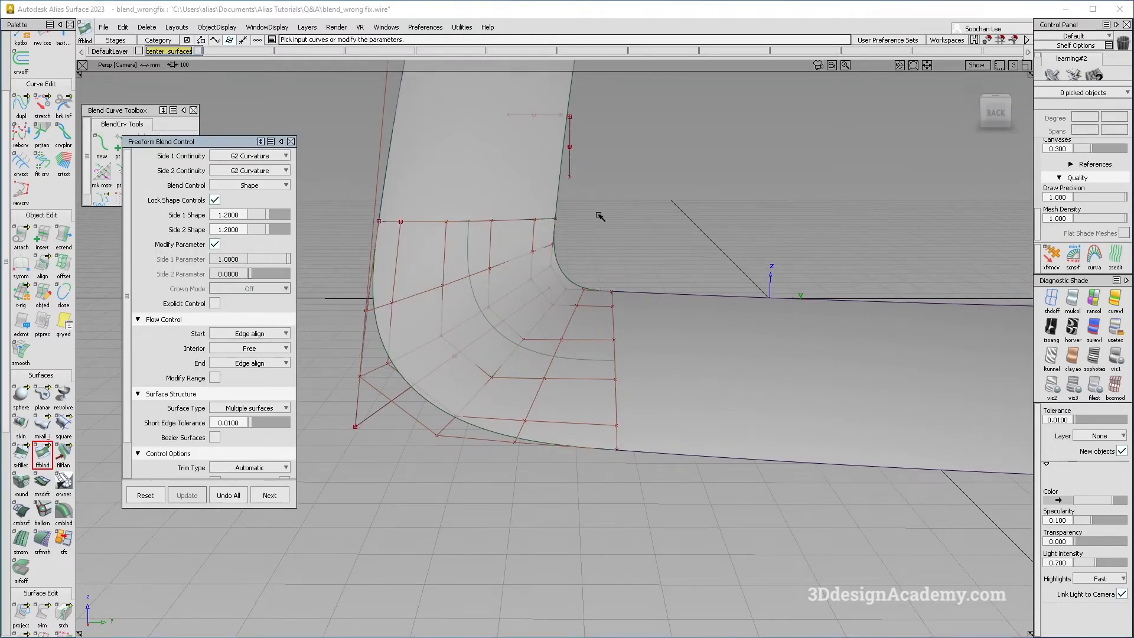
Turn off the diagnostic shading and examine the control point layout of the corner blend surface.
left_click_drag(598, 211, 575, 276, "ctrl+shift")
left_click(521, 347)
left_click_drag(520, 347, 543, 352, "alt+shift")
left_click_drag(578, 416, 581, 290, "ctrl+shift")
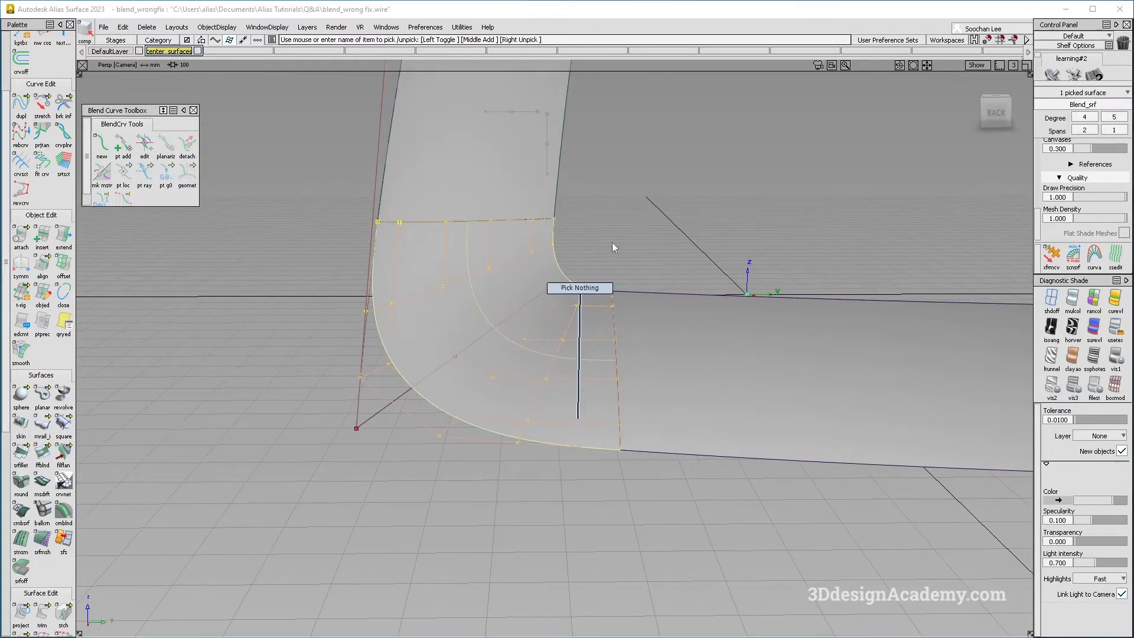
left_click(1052, 300)
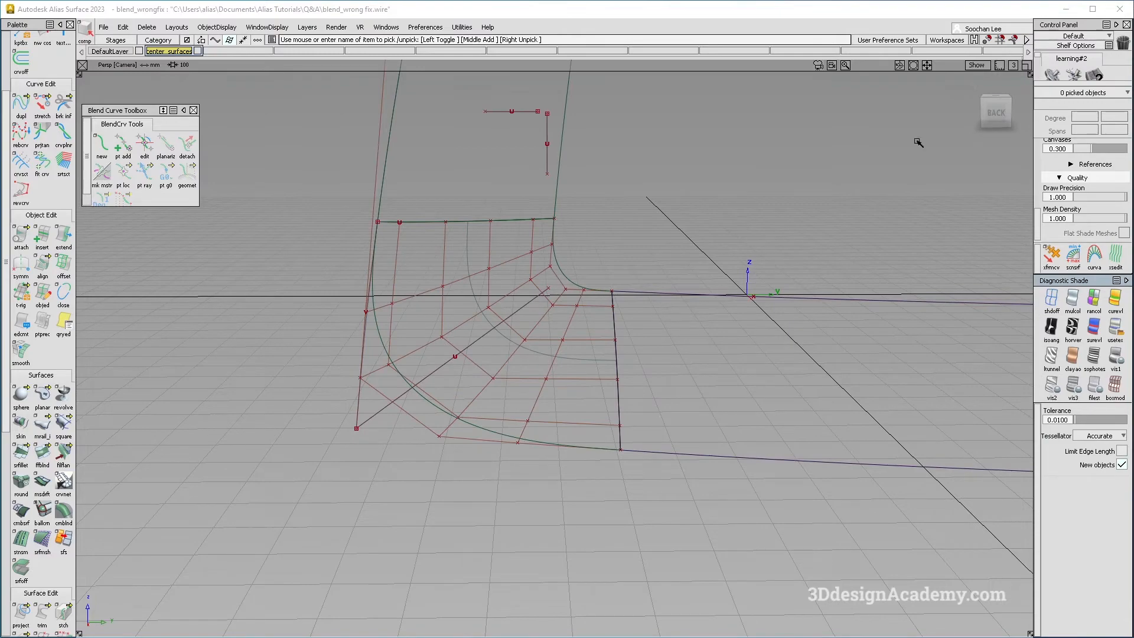
left_click(998, 116)
left_click_drag(479, 263, 494, 423, "alt+shift")
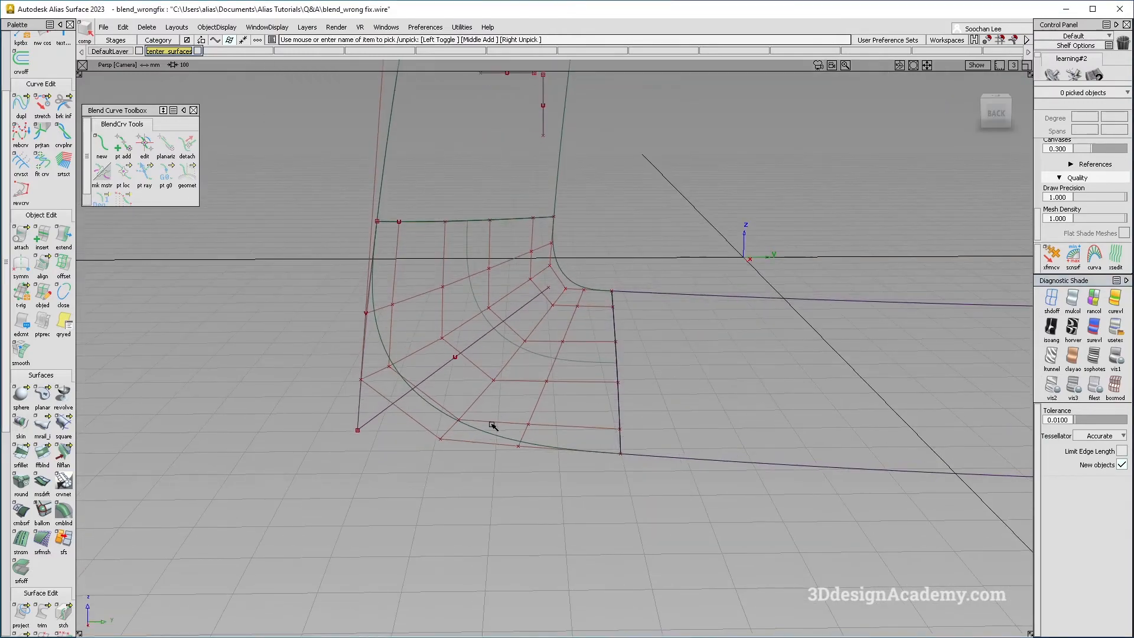
left_click_drag(516, 298, 509, 314, "alt+shift")
left_click(552, 327)
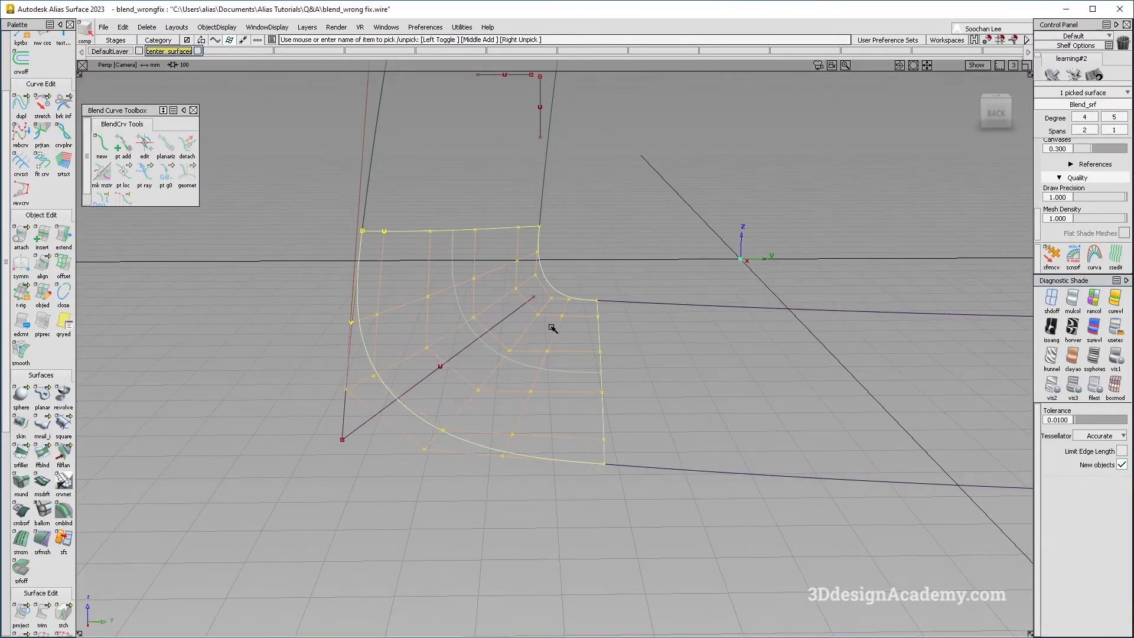
Reopen the corner blend's Freeform Blend settings, turn on Explicit Control, and deselect the surface.
left_click_drag(559, 436, 628, 321, "ctrl+shift")
right_click_drag(628, 322, 558, 319, "ctrl+shift")
left_click(555, 316)
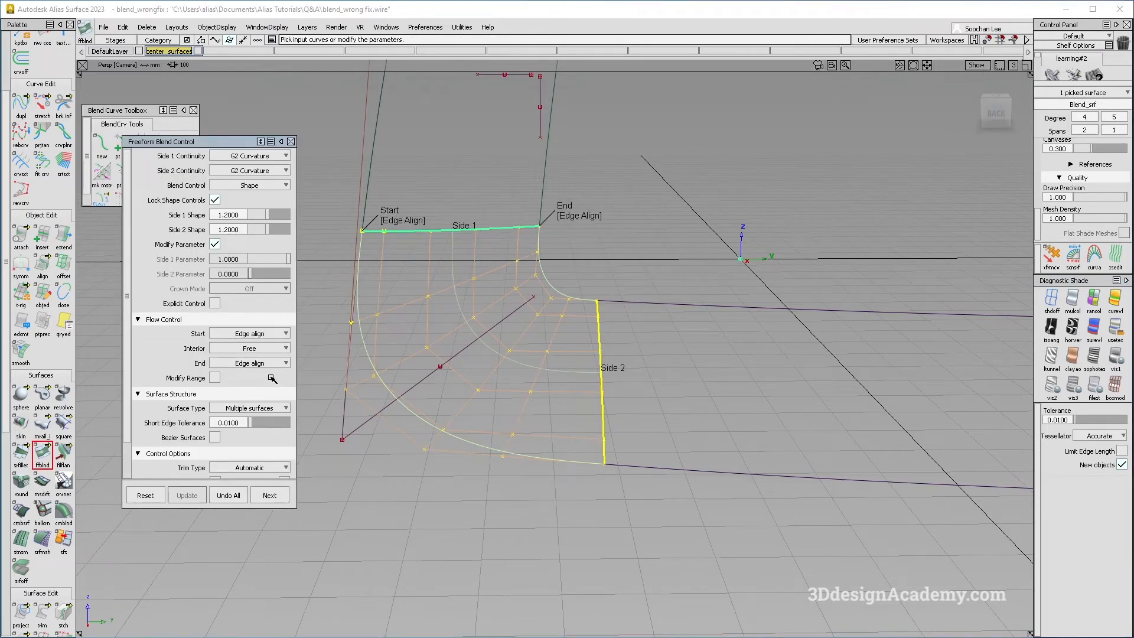
left_click(215, 307)
left_click_drag(501, 337, 512, 352, "alt+shift")
left_click_drag(312, 361, 416, 311, "alt+shift")
left_click_drag(512, 415, 747, 420, "ctrl+shift")
Shade the surfaces with the Showroom reflection map and examine the highlight flow across the blended corner from several angles.
left_click(1121, 331)
left_click_drag(635, 396, 716, 420, "alt+shift")
key("alt+m")
mouse_move(502, 358)
left_mouse_down("alt+shift")
mouse_move(562, 352)
mouse_move(544, 338)
mouse_move(553, 358)
mouse_move(524, 279)
mouse_move(508, 299)
mouse_move(514, 331)
mouse_move(532, 331)
mouse_move(547, 294)
left_mouse_up("alt+shift")
right_click_drag(616, 407, 531, 345, "ctrl+shift")
right_click_drag(537, 385, 488, 342, "alt+shift")
left_click_drag(602, 354, 642, 454, "alt+shift")
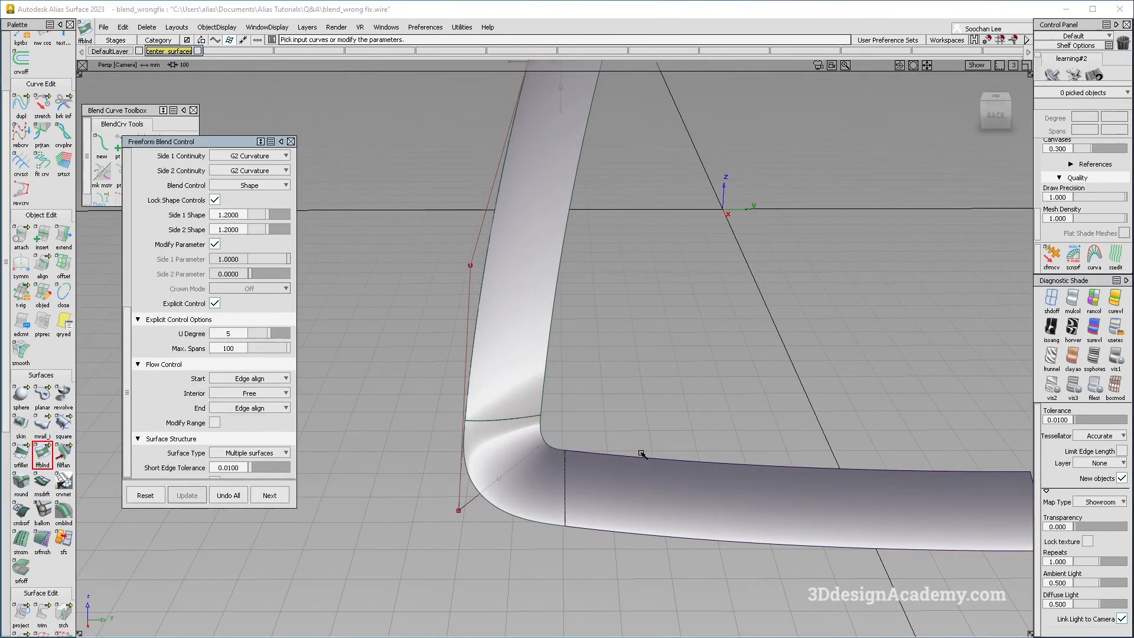